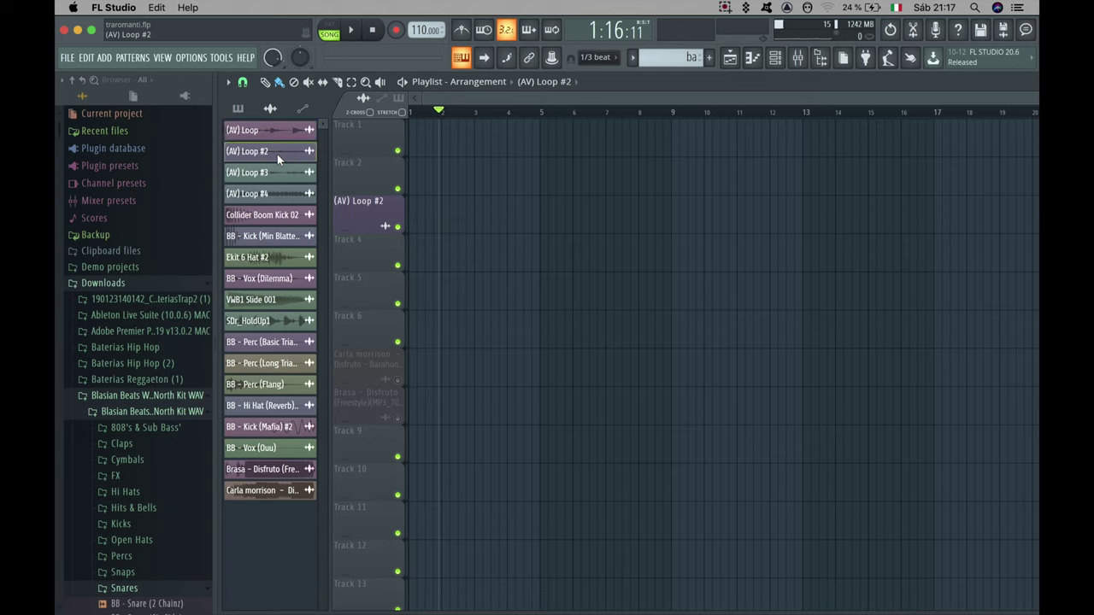
- Audition (AV) Loop #2 at the start of Track 1 and remove its clip
{"action": "left_click_drag", "start_coordinate": [277, 154], "coordinate": [413, 119]}
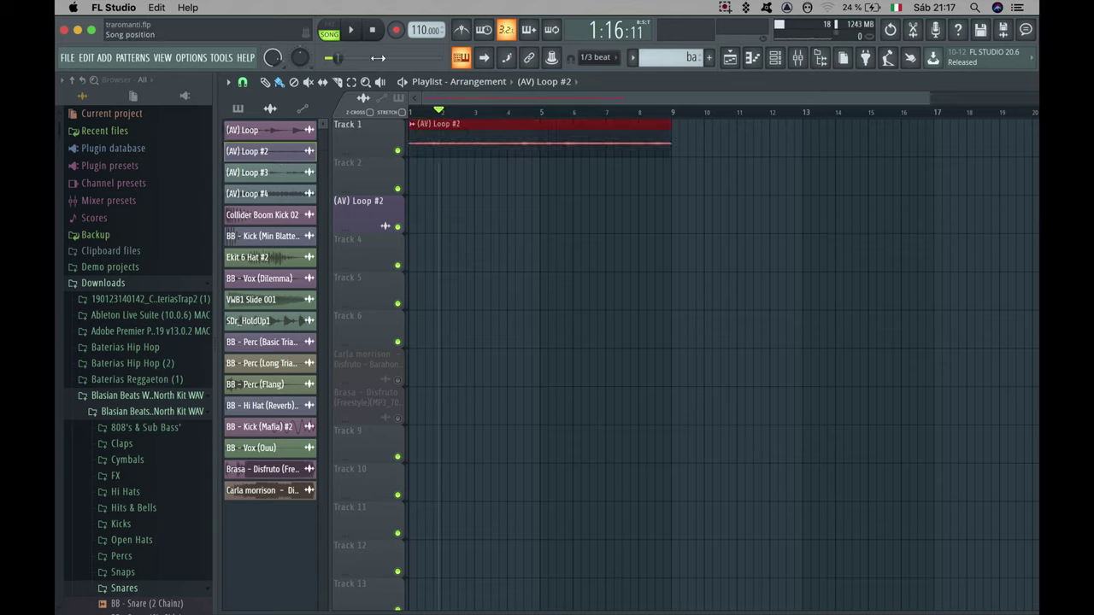
{"action": "left_click", "coordinate": [350, 30]}
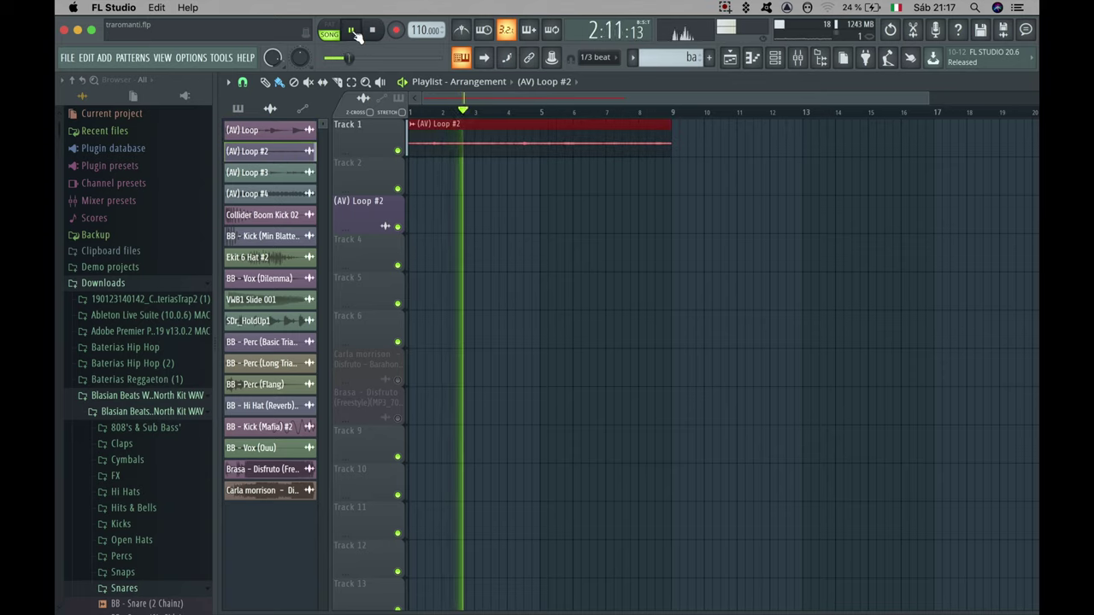
{"action": "left_click", "coordinate": [351, 31]}
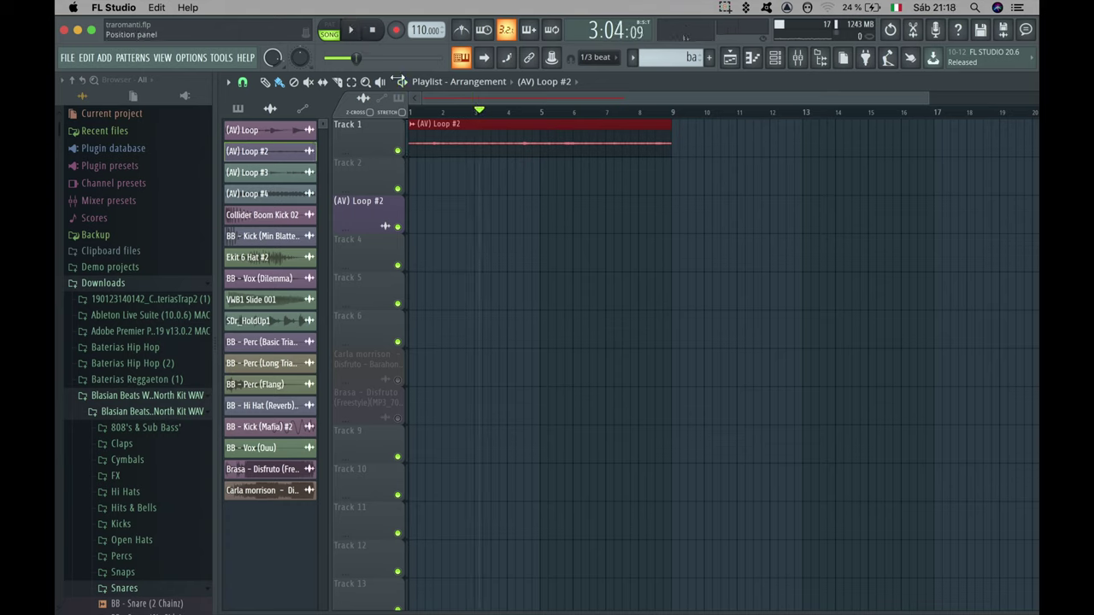
{"action": "right_click", "coordinate": [459, 142]}
- Place the (AV) Loop #3 audio clip on Track 1 starting at bar 1
{"action": "left_click", "coordinate": [288, 171]}
{"action": "left_click_drag", "start_coordinate": [454, 136], "coordinate": [390, 134]}
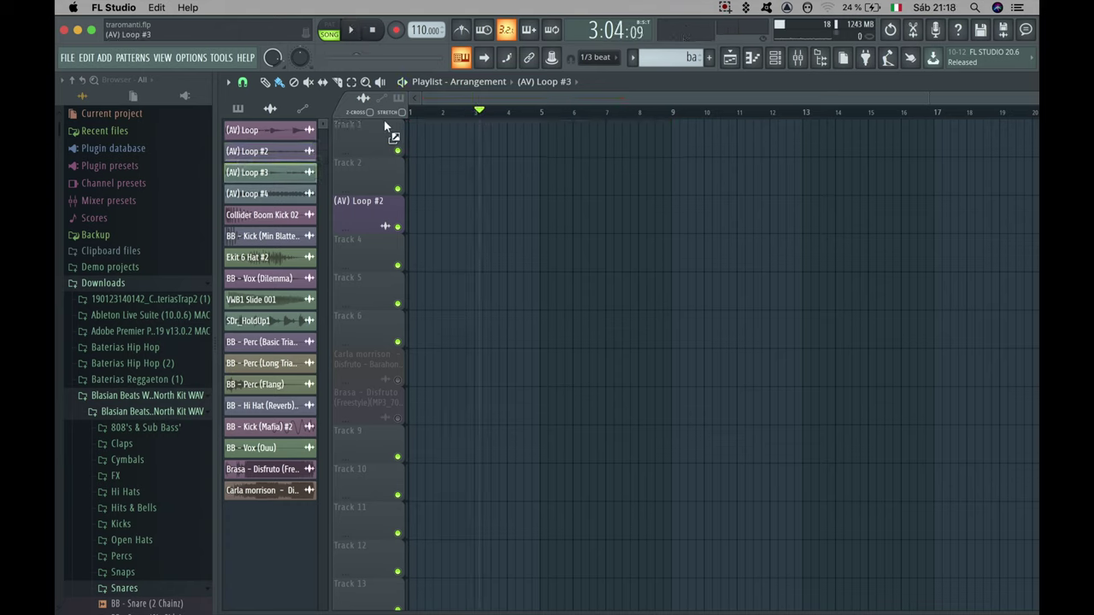
{"action": "left_click", "coordinate": [526, 359]}
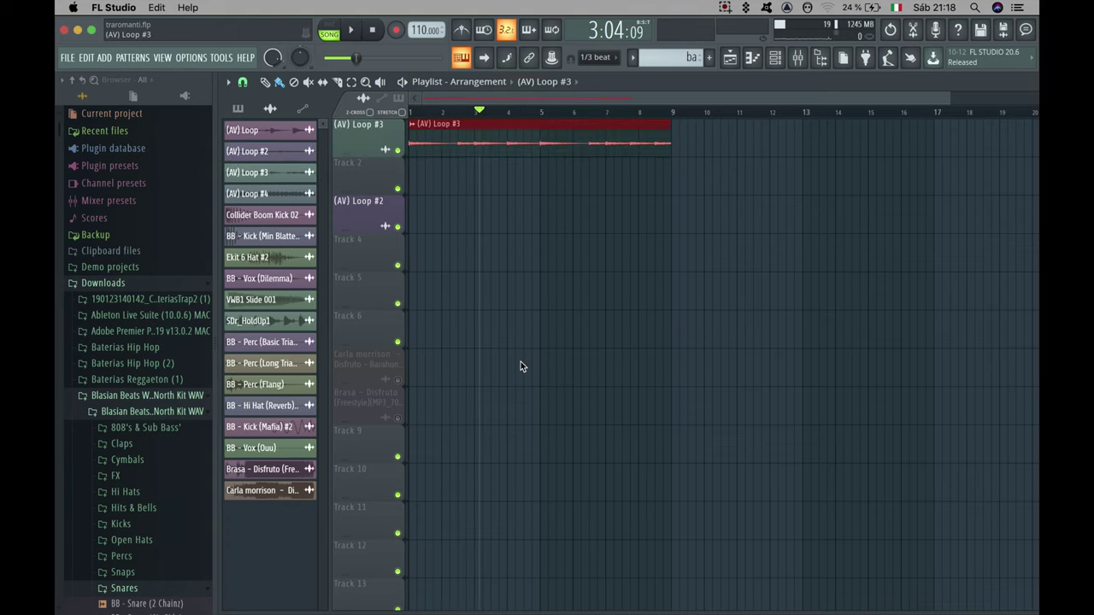
- Return the song position to bar 1 and compare playback in pattern mode and song mode
{"action": "left_click_drag", "start_coordinate": [481, 111], "coordinate": [400, 104]}
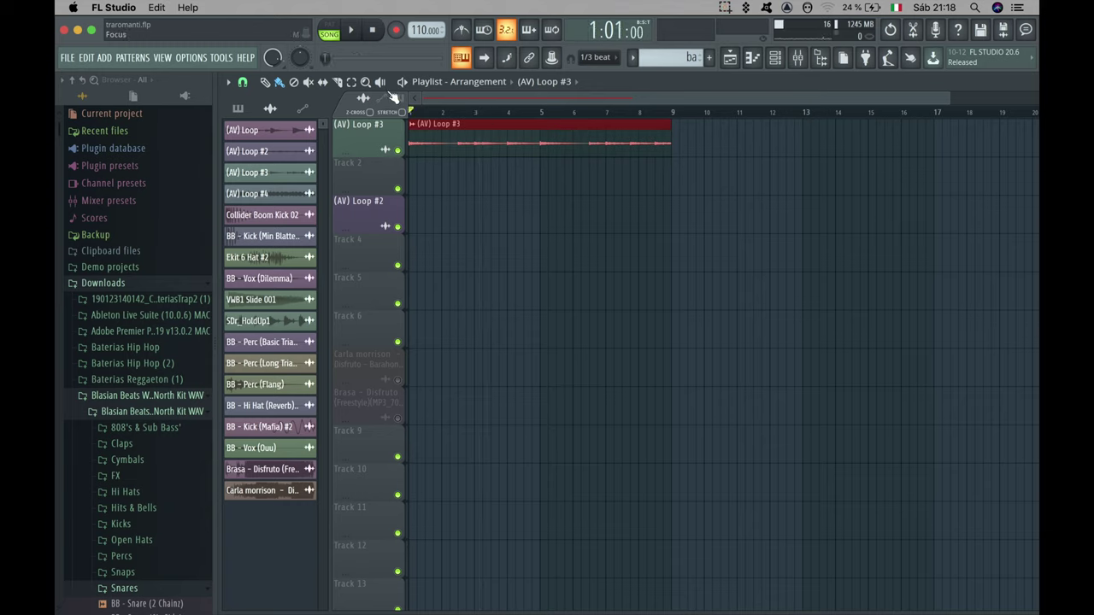
{"action": "left_click", "coordinate": [329, 33]}
{"action": "left_click", "coordinate": [351, 31]}
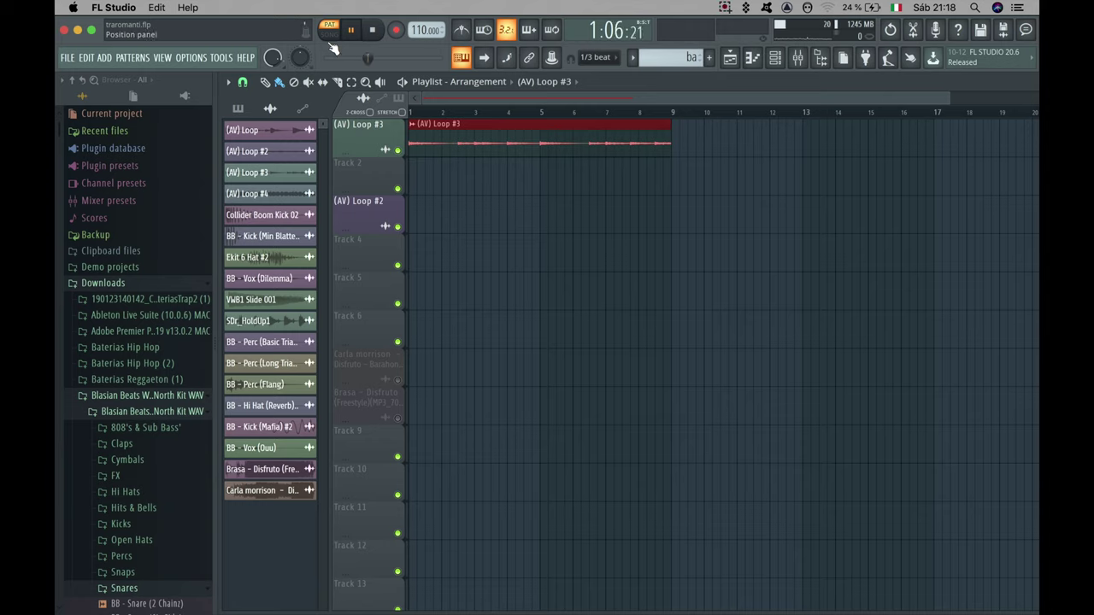
{"action": "left_click", "coordinate": [329, 34]}
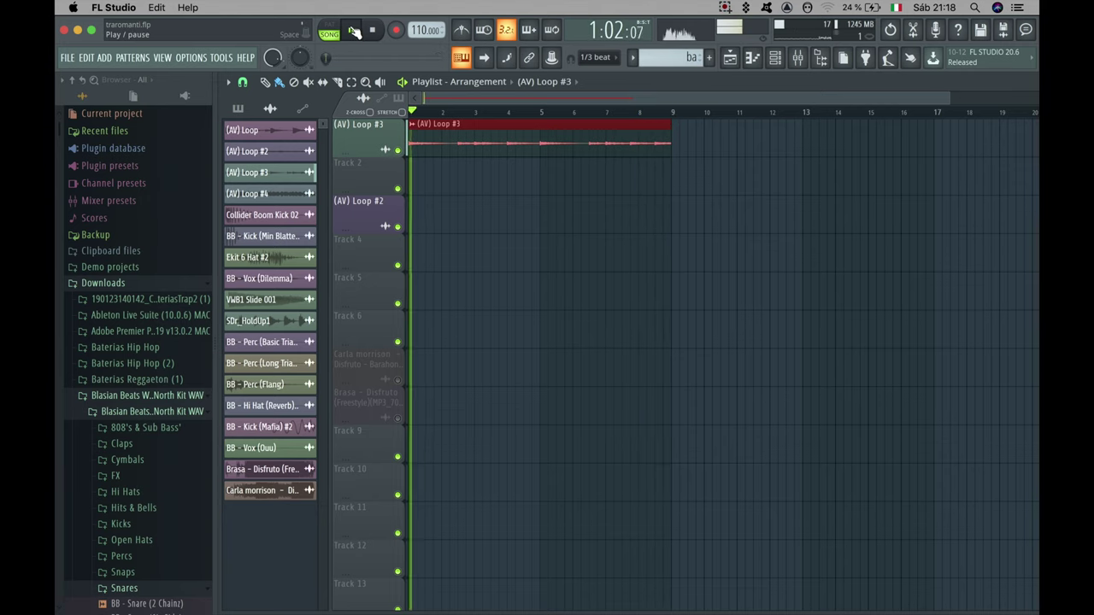
{"action": "left_click", "coordinate": [353, 30]}
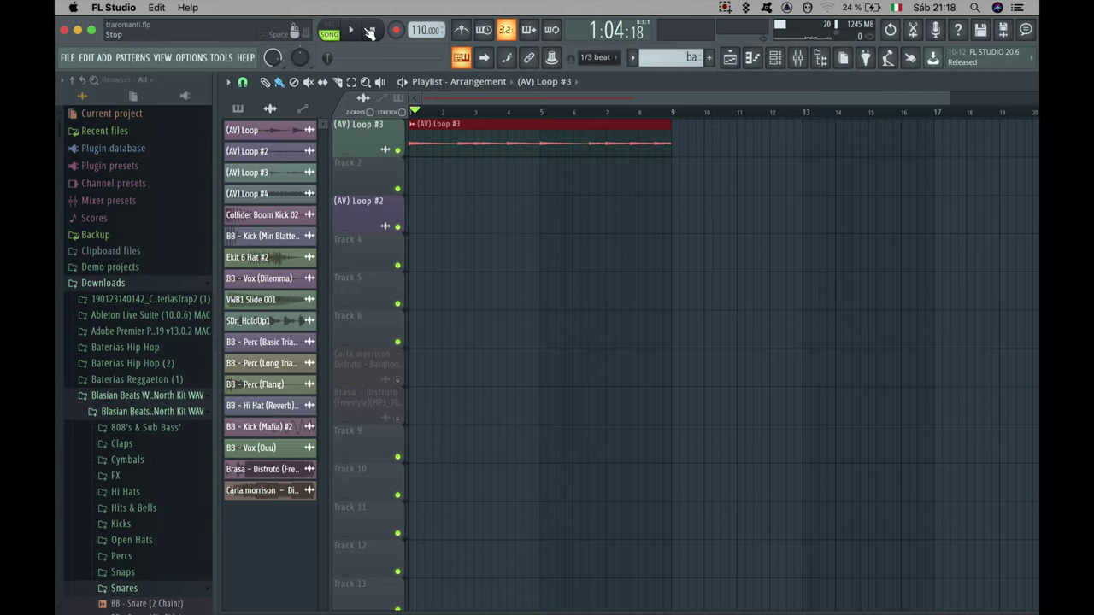
{"action": "key", "text": "space"}
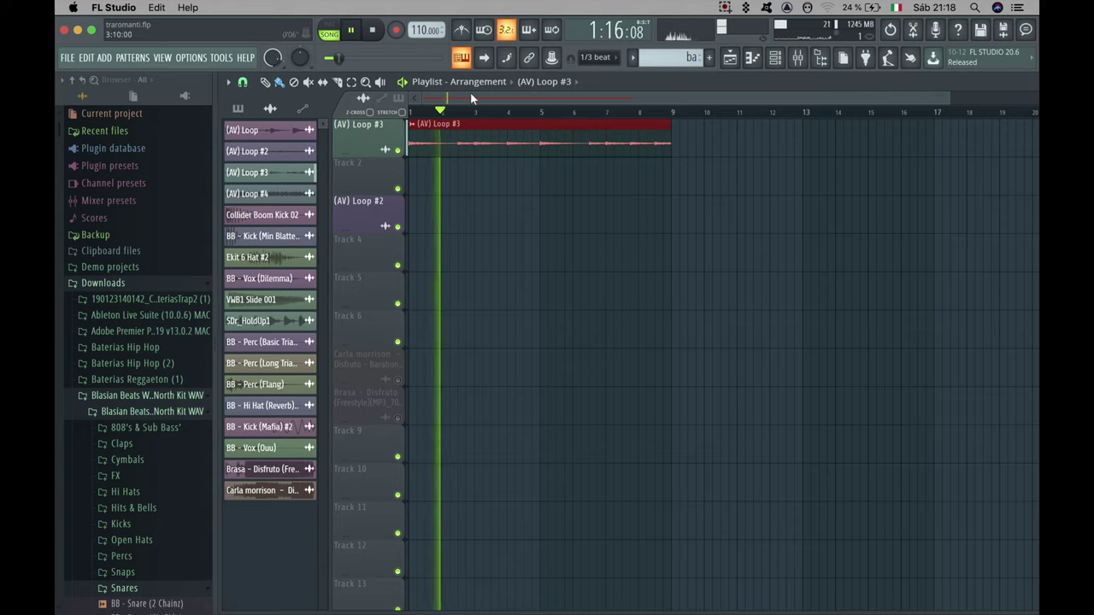
- Add a second (AV) Loop #3 clip on Track 2 at bar 9 and play the transition into it
{"action": "left_click", "coordinate": [694, 182]}
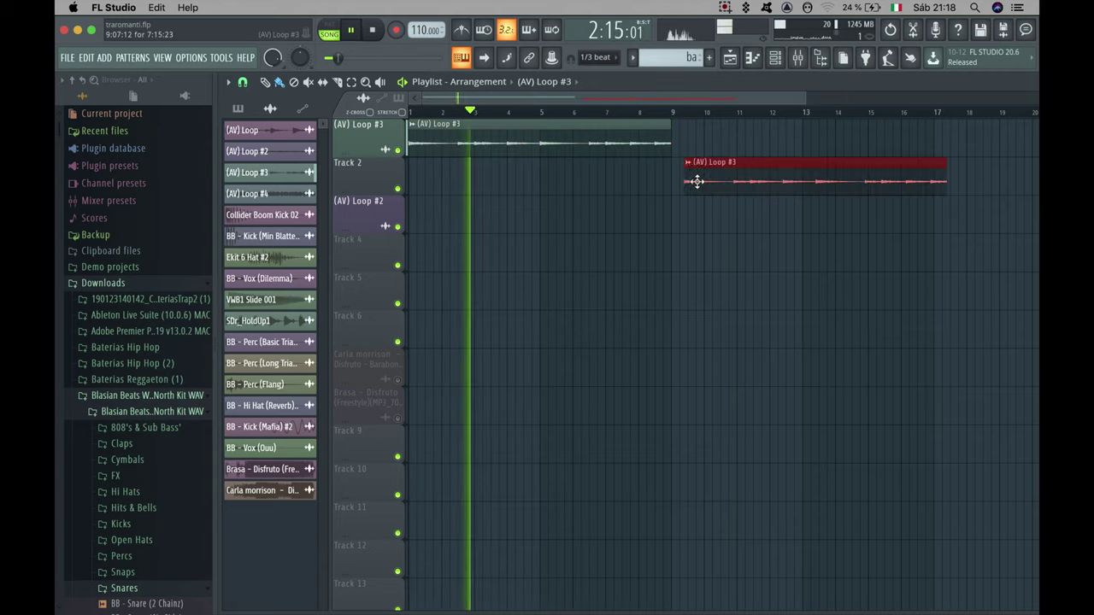
{"action": "left_click_drag", "start_coordinate": [697, 181], "coordinate": [690, 180]}
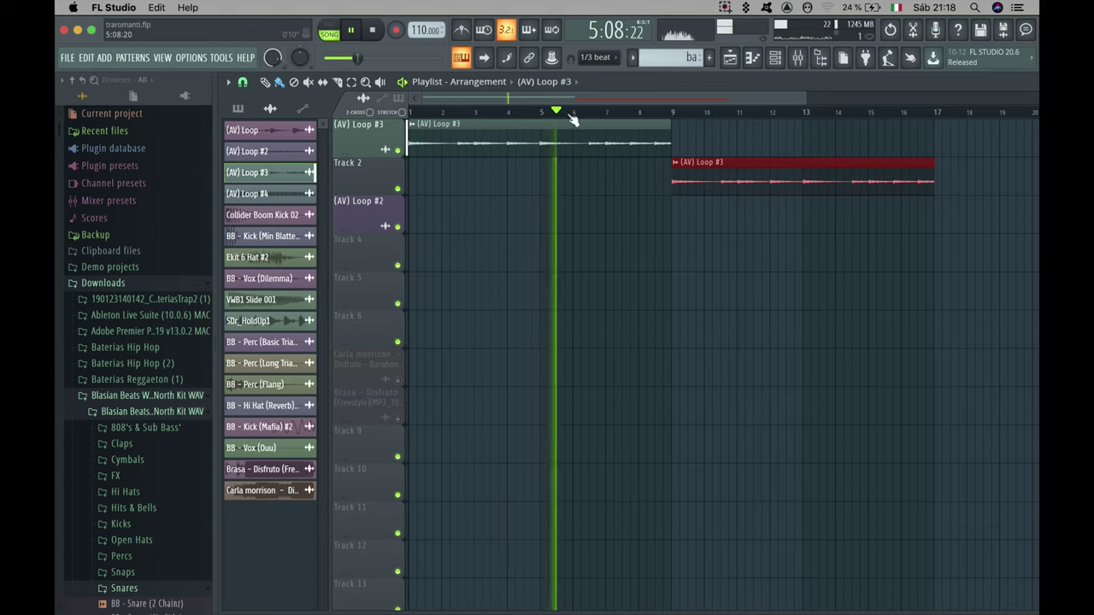
{"action": "left_click", "coordinate": [657, 112]}
{"action": "left_click", "coordinate": [355, 31]}
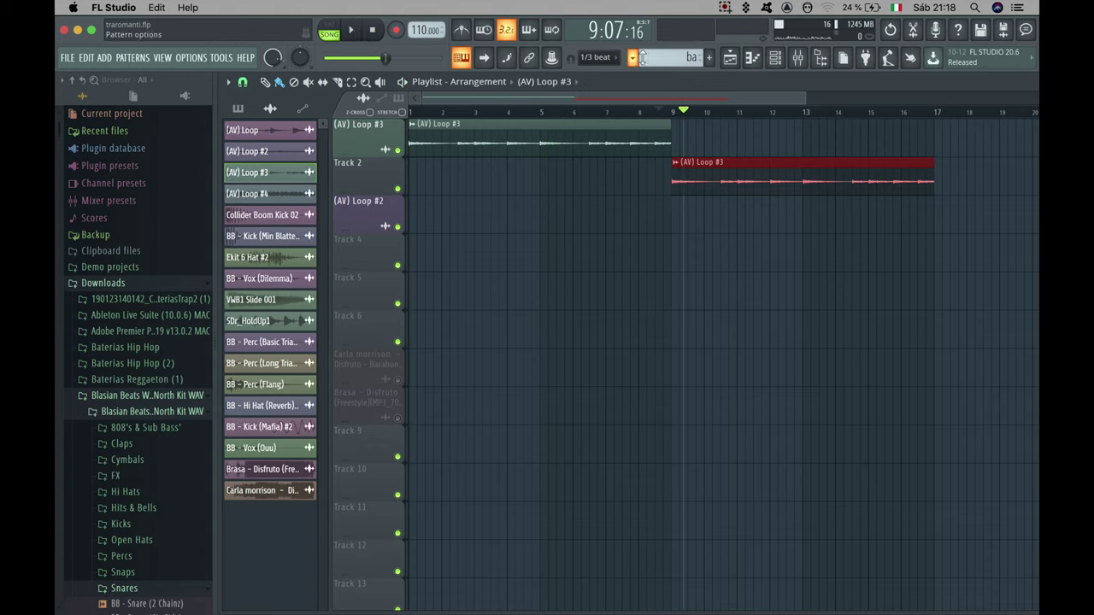
- Open the Channel rack with the All channel filter and check the list of patterns
{"action": "left_click", "coordinate": [775, 57]}
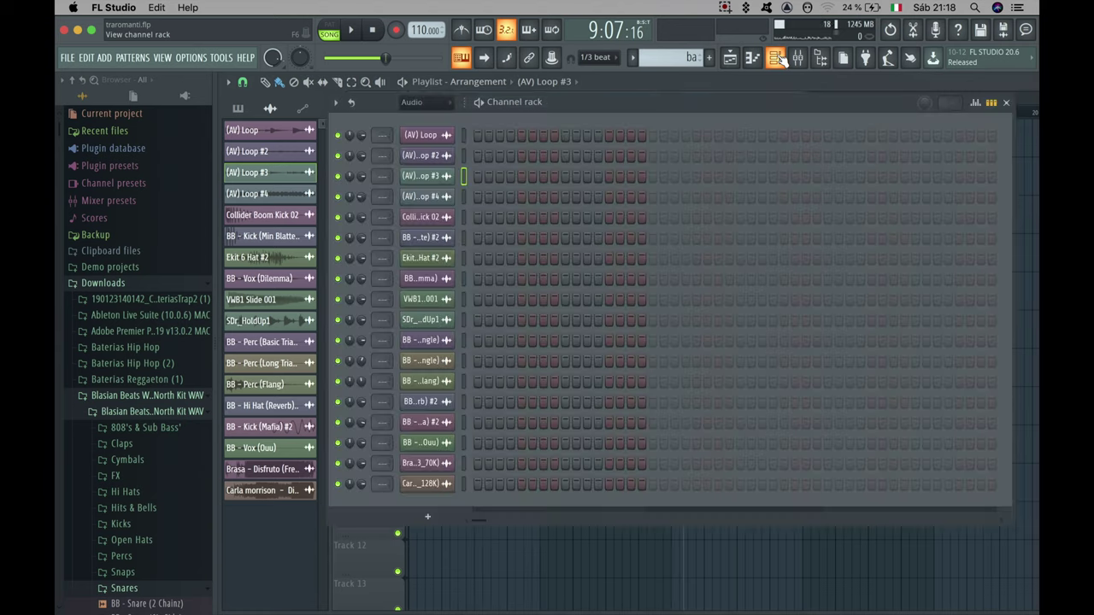
{"action": "left_click", "coordinate": [447, 99]}
{"action": "left_click", "coordinate": [425, 119]}
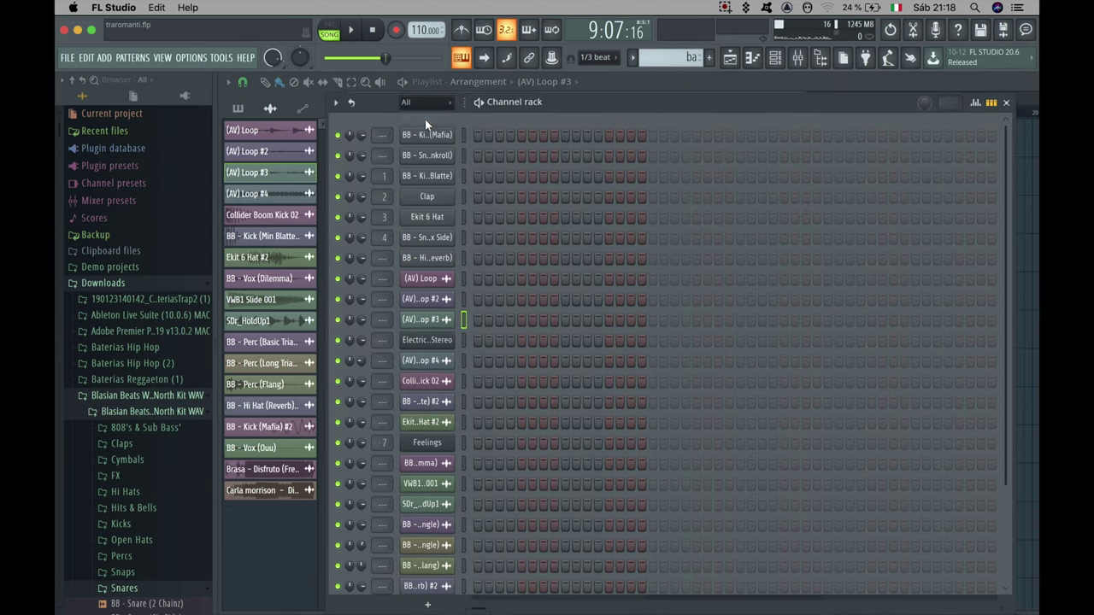
{"action": "left_click", "coordinate": [634, 58]}
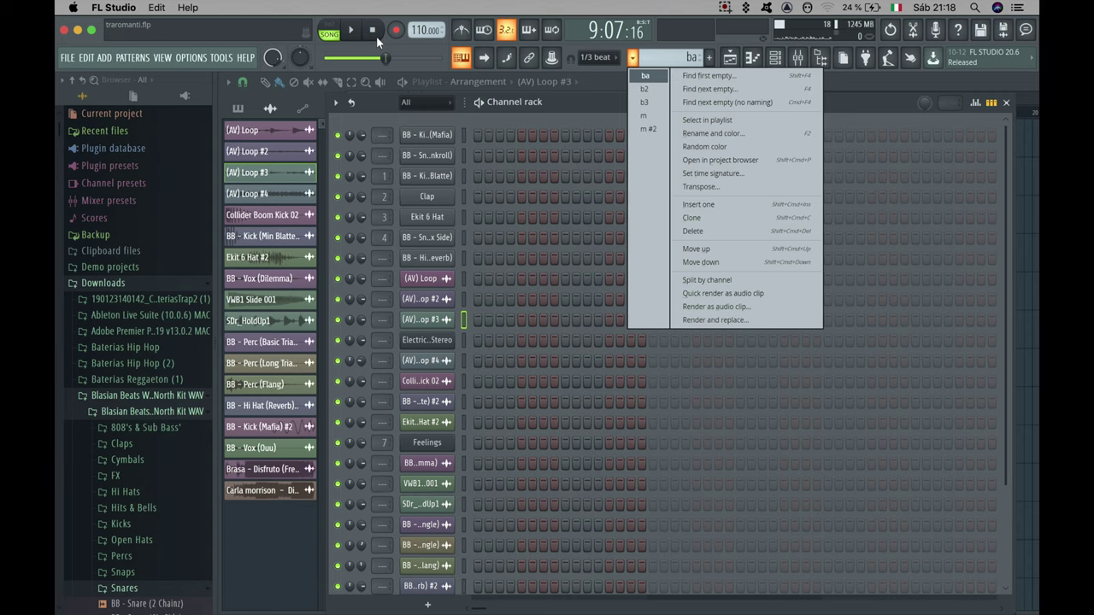
{"action": "left_click", "coordinate": [565, 102]}
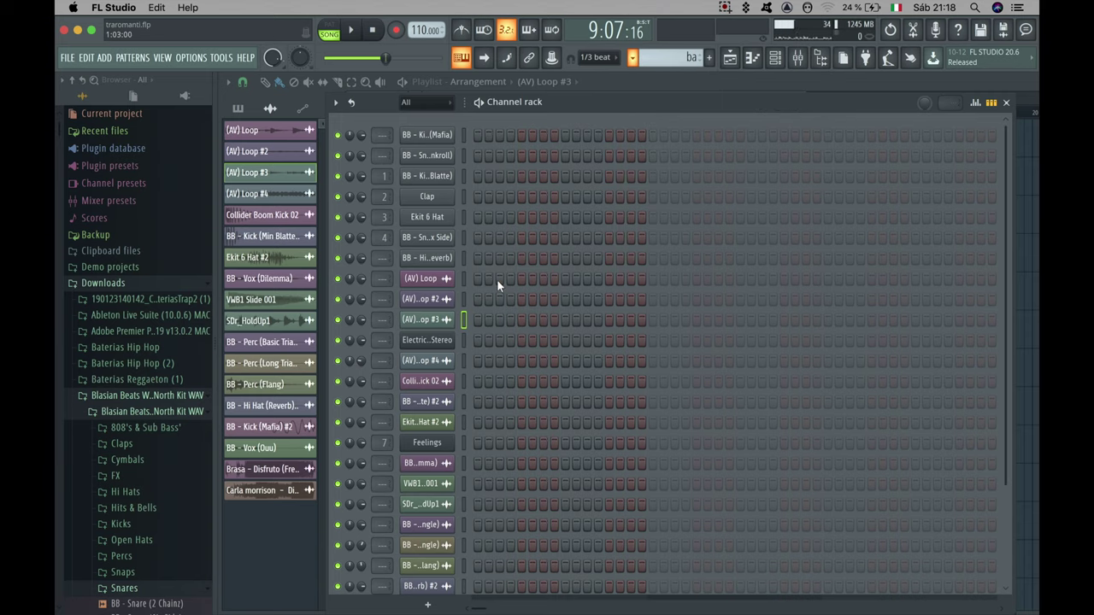
- Preview the BB - Kick (Mafia), BB - Kick (Min Blatte), BB - Snare (Bankroll) and BB - Hi Hat (Reverb) samples
{"action": "left_click", "coordinate": [437, 139]}
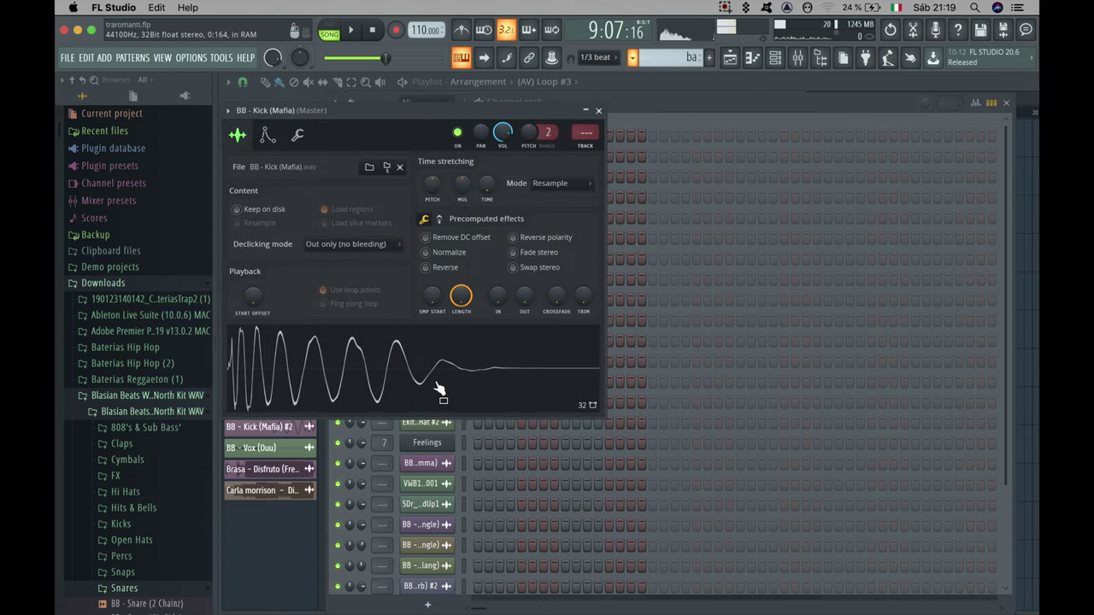
{"action": "left_click", "coordinate": [598, 112]}
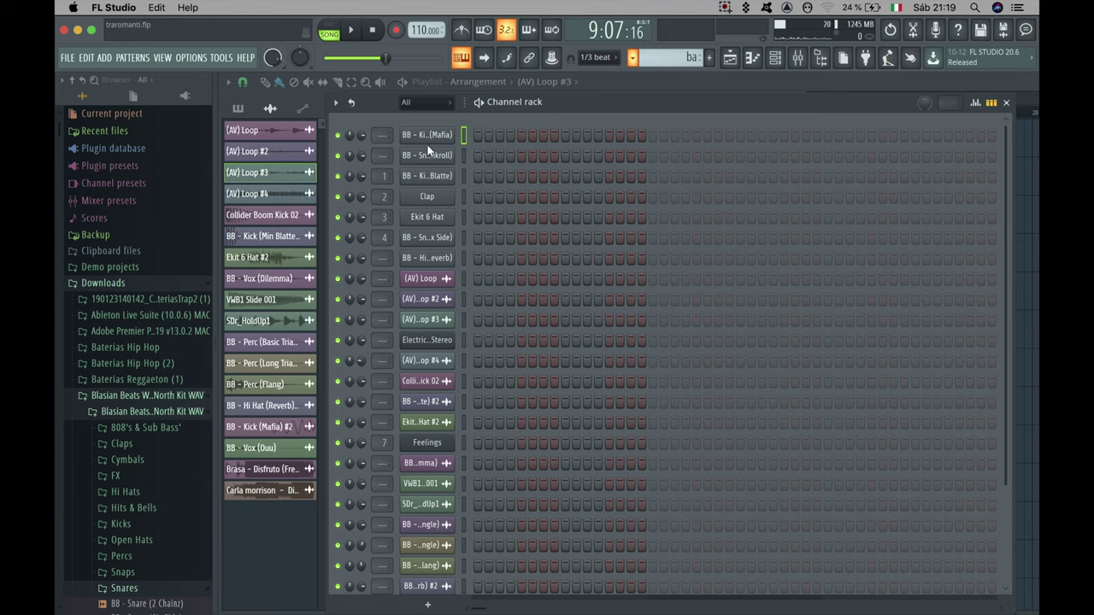
{"action": "left_click", "coordinate": [432, 177]}
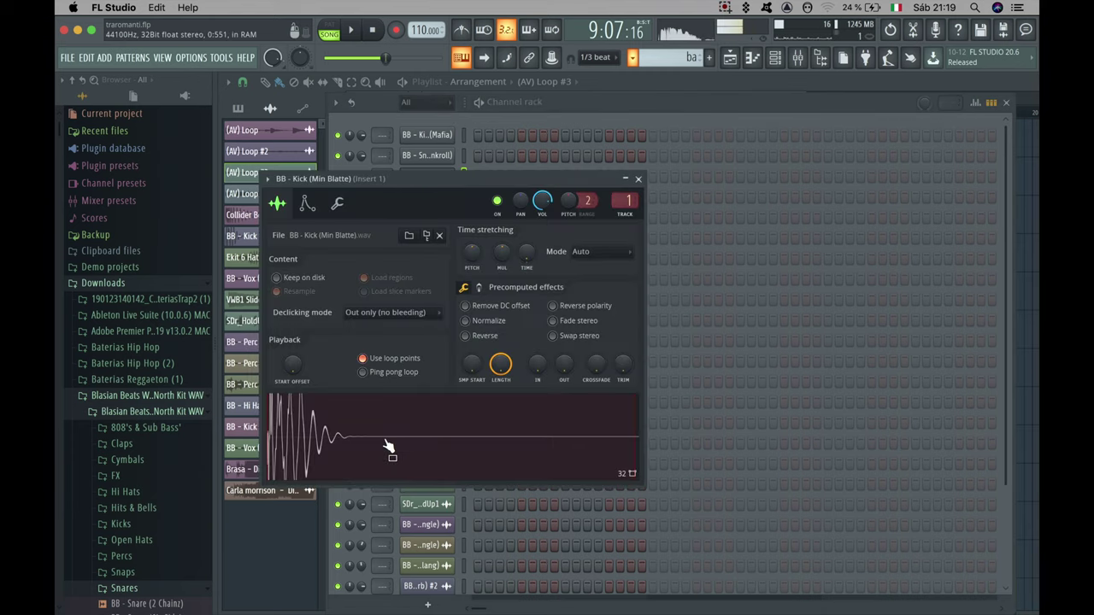
{"action": "left_click", "coordinate": [639, 180]}
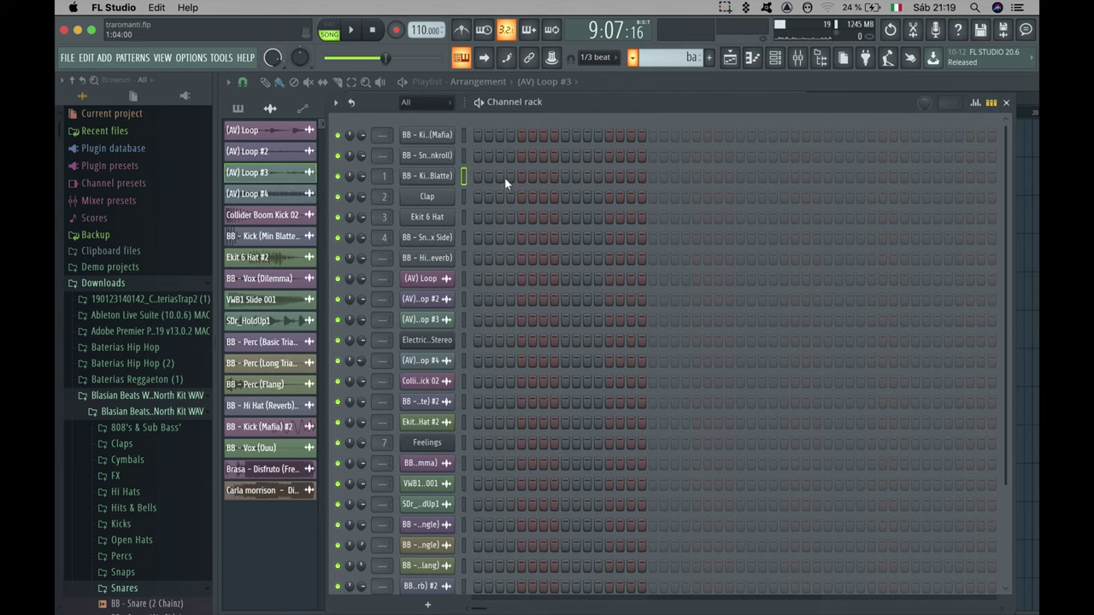
{"action": "left_click", "coordinate": [442, 157]}
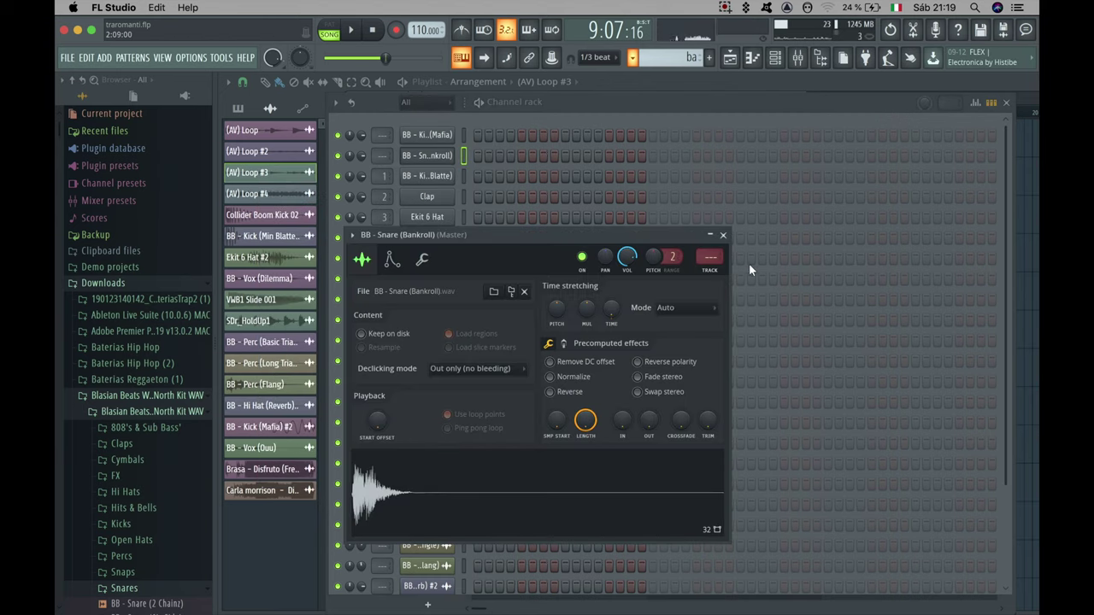
{"action": "left_click", "coordinate": [723, 236]}
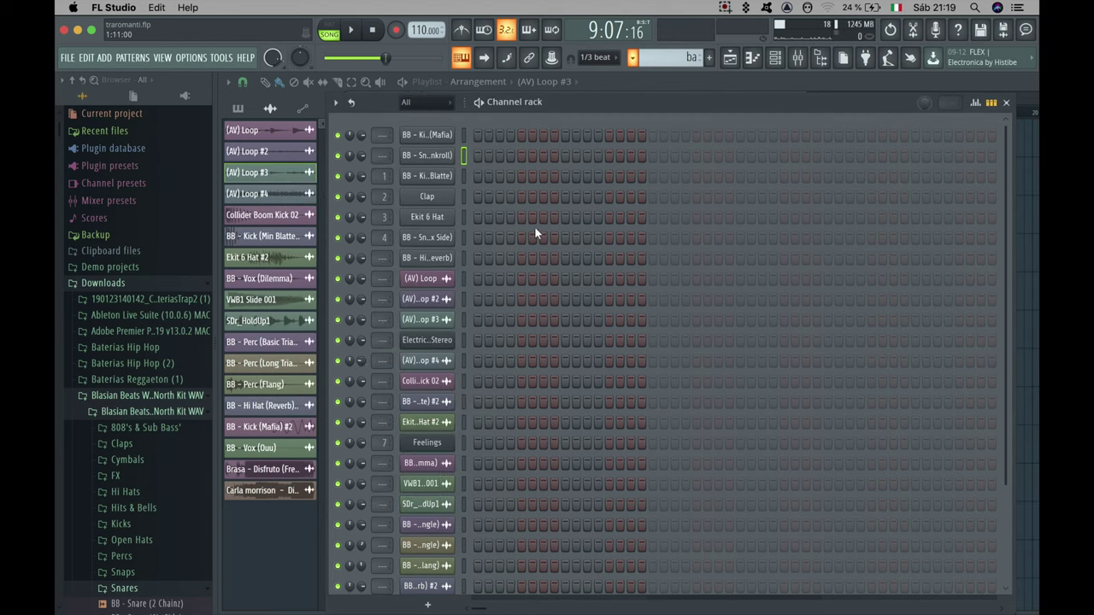
{"action": "left_click", "coordinate": [432, 259]}
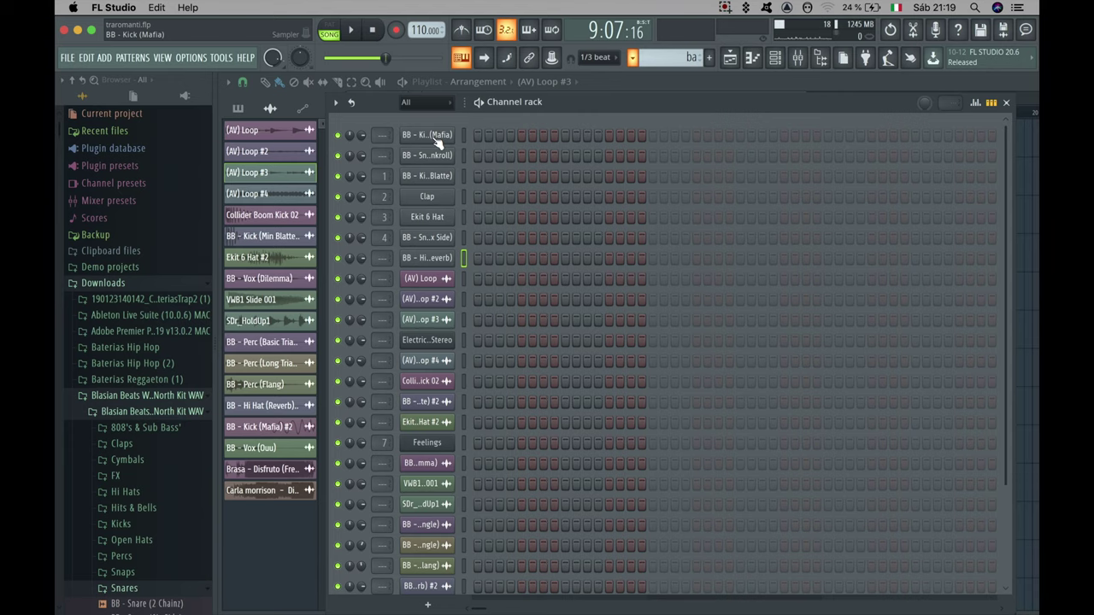
{"action": "left_click", "coordinate": [428, 258]}
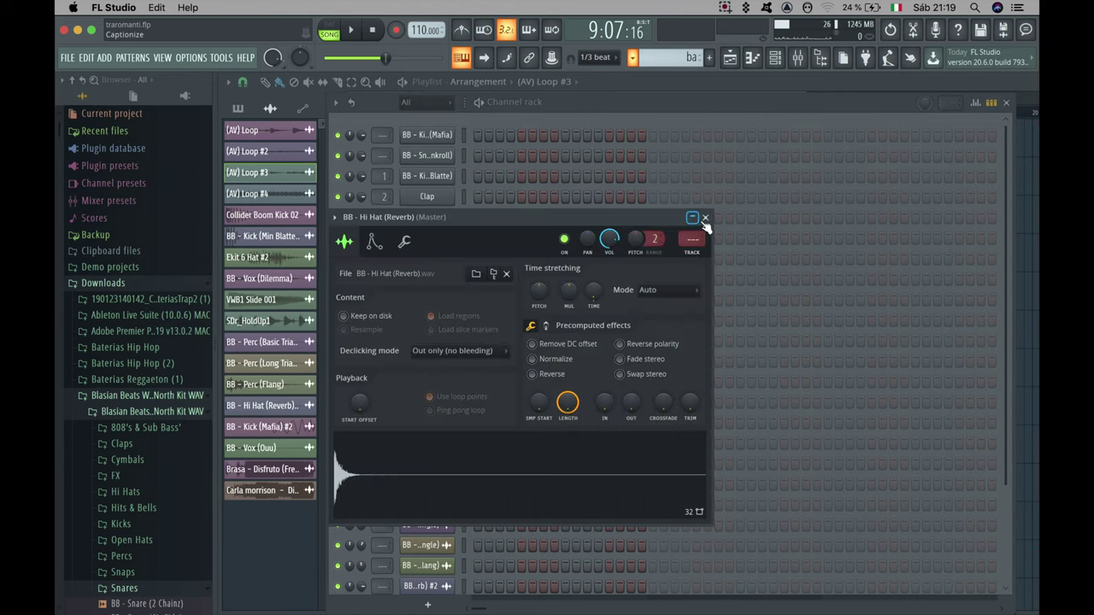
{"action": "left_click", "coordinate": [706, 217]}
- Fill the BB - Hi Hat (Reverb) channel each 2 steps and extend the pattern by adding a step in the second bar
{"action": "right_click", "coordinate": [418, 259]}
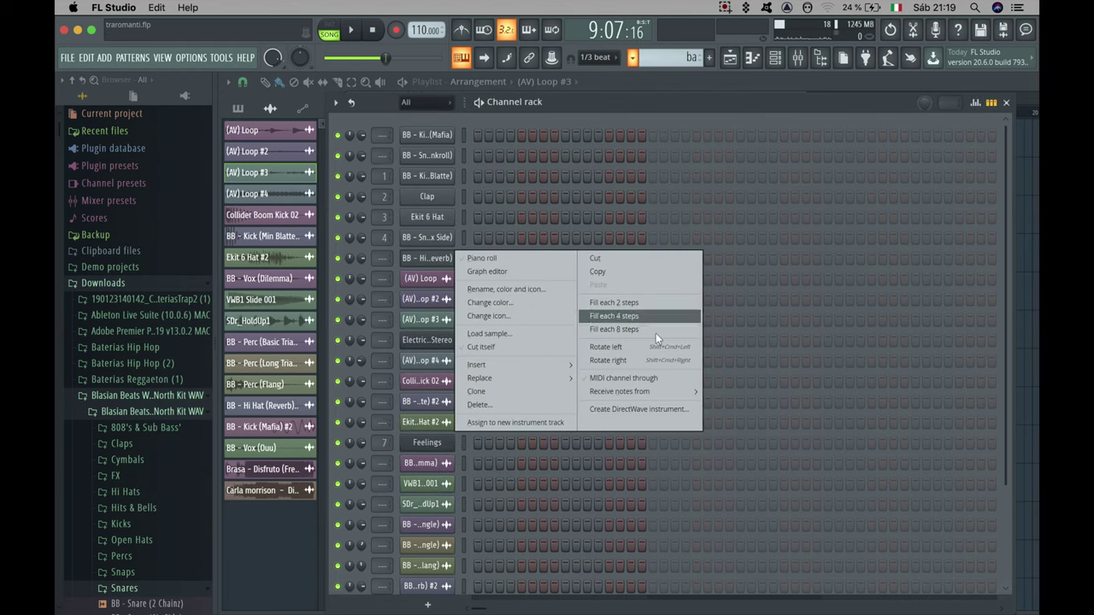
{"action": "left_click", "coordinate": [637, 302]}
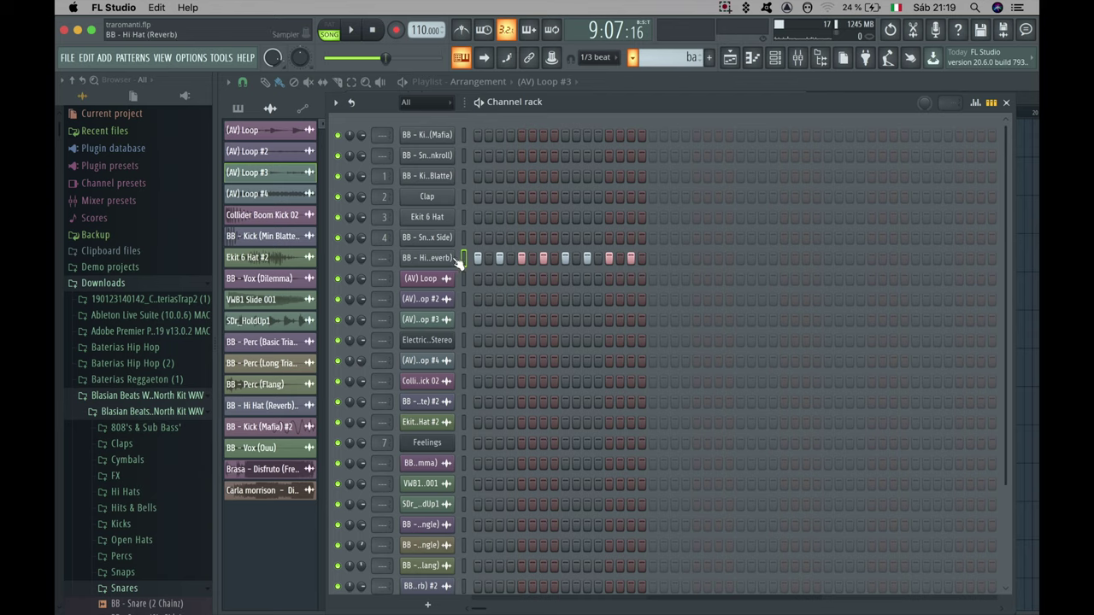
{"action": "left_click", "coordinate": [663, 258]}
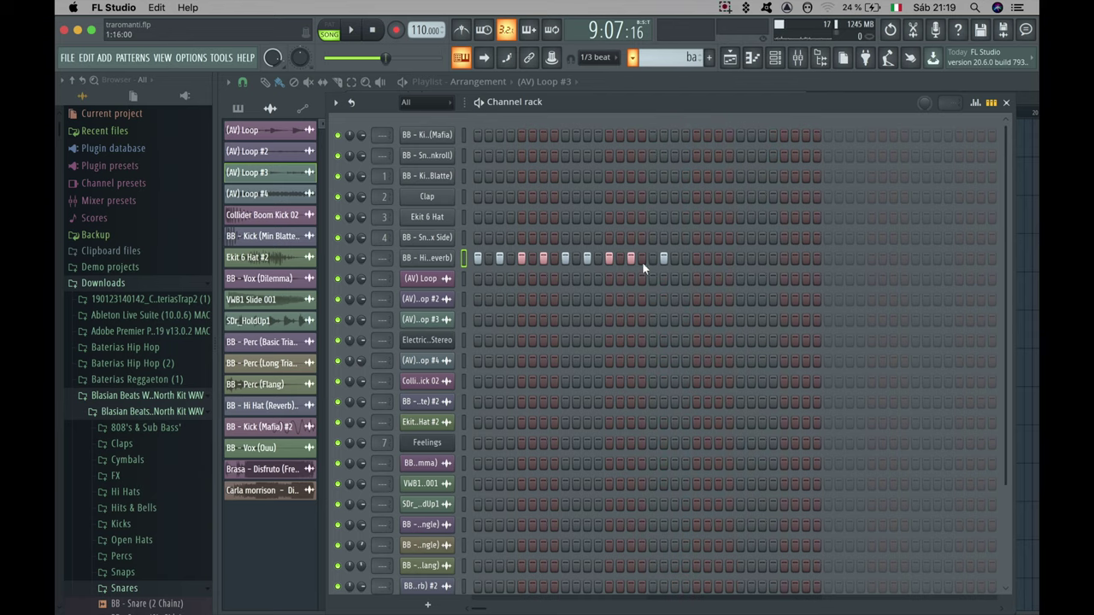
- Refill the BB - Hi Hat (Reverb) channel each 2 steps across the full 32-step pattern
{"action": "left_click", "coordinate": [435, 258]}
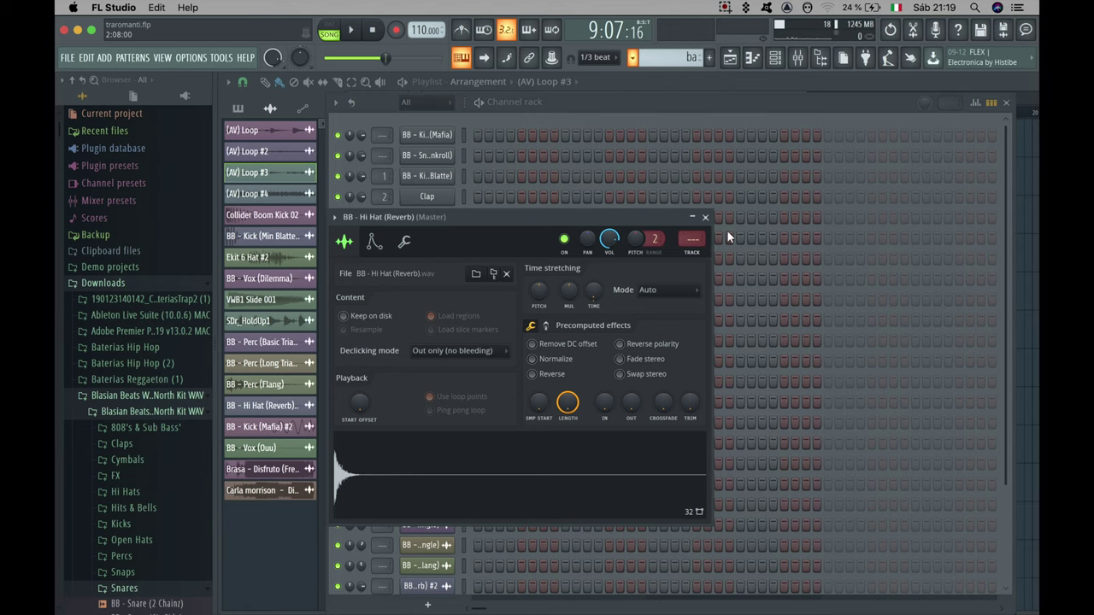
{"action": "left_click", "coordinate": [705, 217]}
{"action": "right_click", "coordinate": [429, 256]}
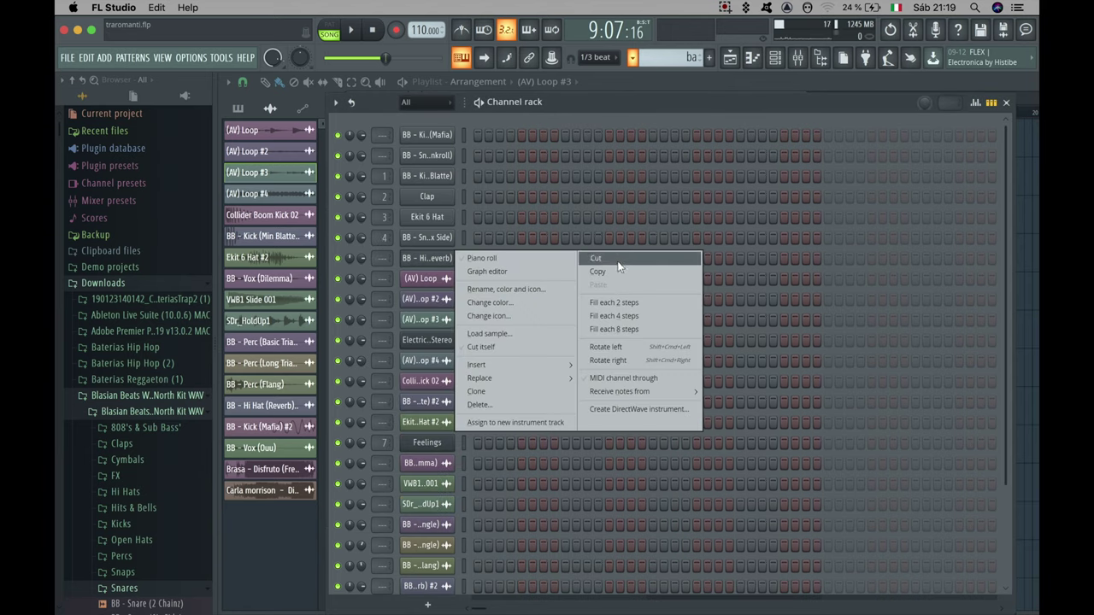
{"action": "left_click", "coordinate": [617, 304]}
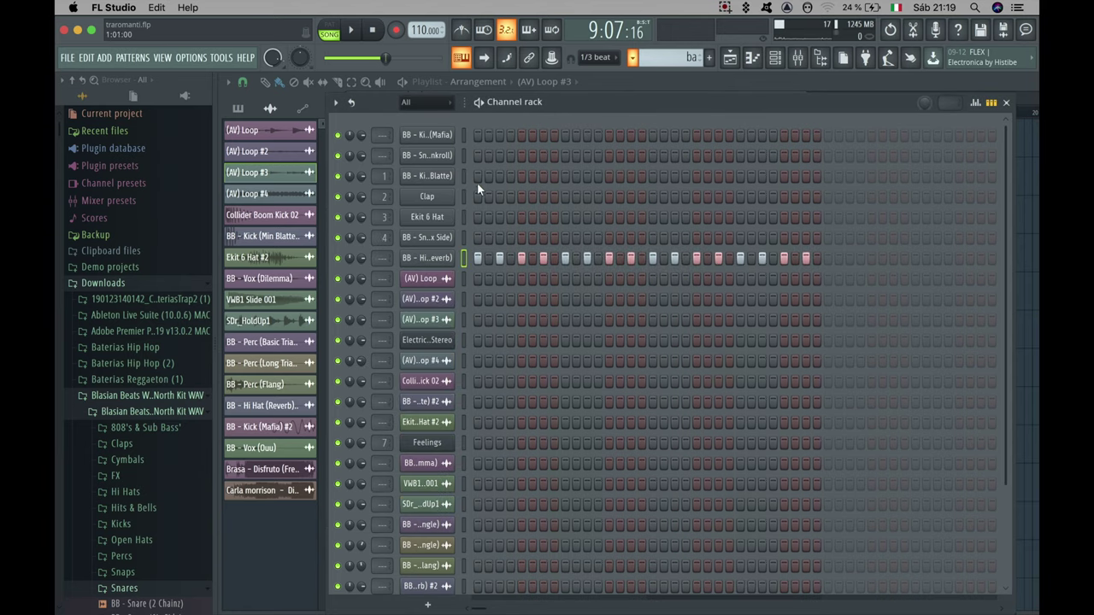
- Play the hi-hat pattern in pattern mode and audition the BB - Kick (Min Blatte) sample against it
{"action": "left_click", "coordinate": [329, 34]}
{"action": "left_click", "coordinate": [351, 30]}
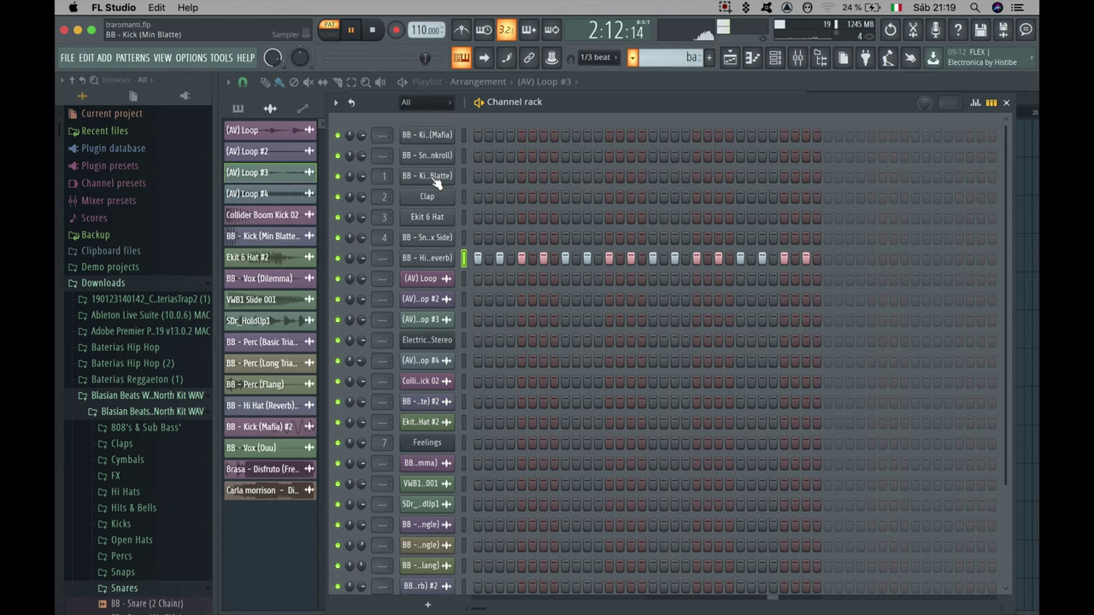
{"action": "left_click", "coordinate": [427, 176]}
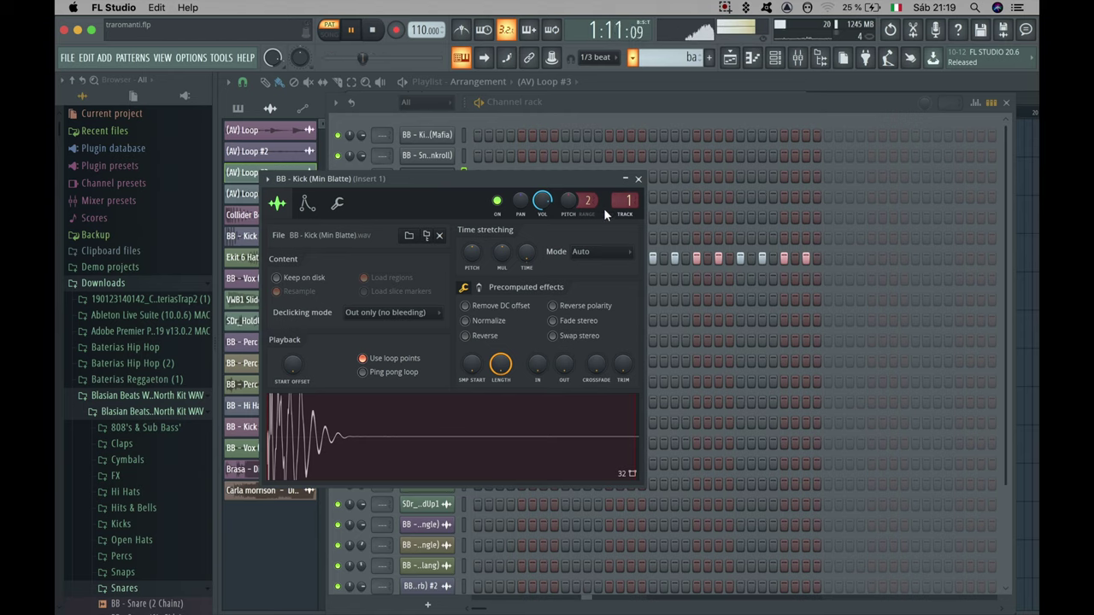
{"action": "left_click", "coordinate": [637, 178]}
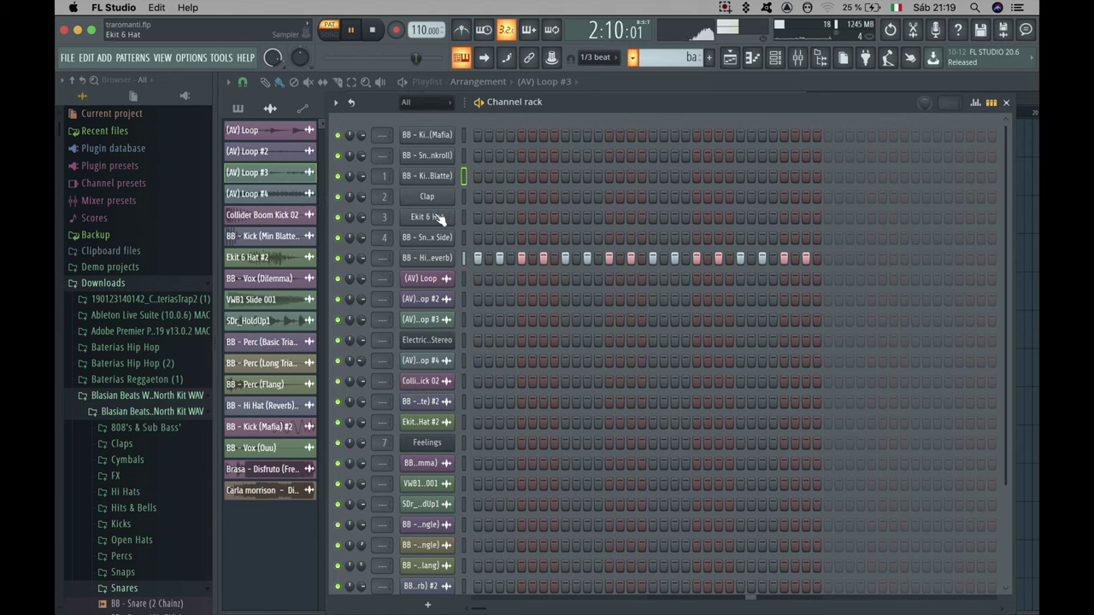
- Audition the BB - Snare (Bankroll) sample and add its hits on steps 9 and 25 of the pattern
{"action": "left_click", "coordinate": [432, 156]}
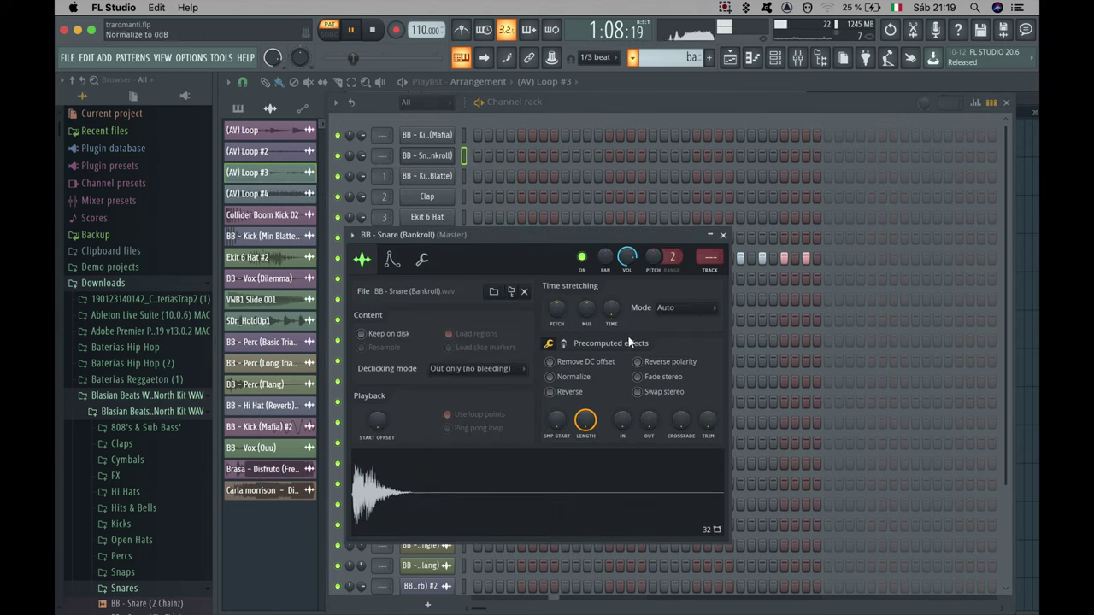
{"action": "left_click", "coordinate": [723, 235]}
{"action": "left_click", "coordinate": [565, 154]}
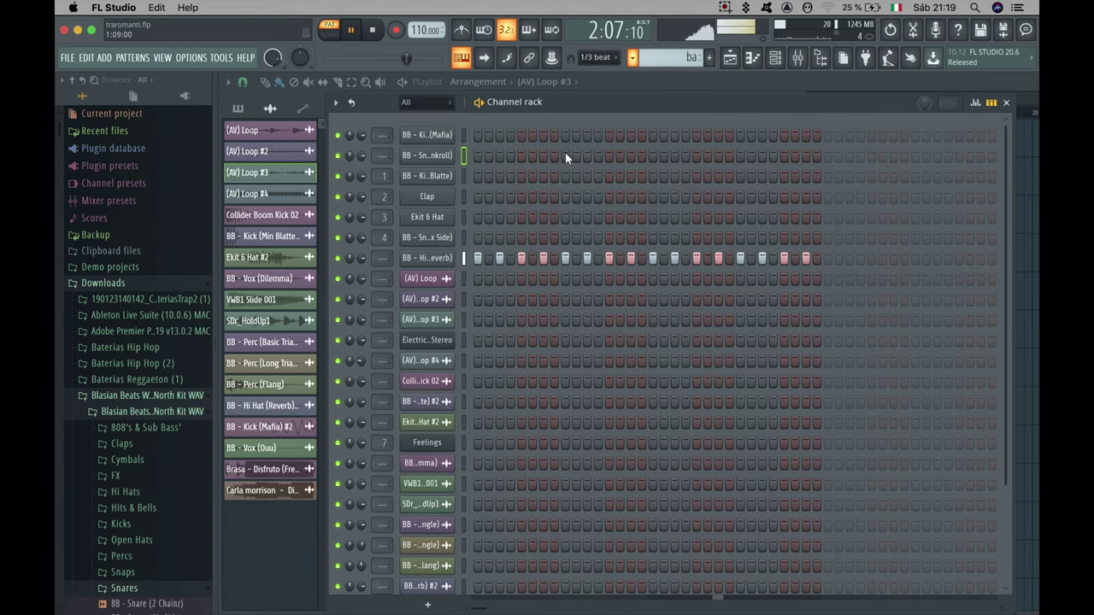
{"action": "left_click", "coordinate": [740, 155]}
- Audition BB - Kick (Mafia), program its hits on steps 1, 7, 13, 21, 27 and 31, and stop playback
{"action": "left_click", "coordinate": [438, 138]}
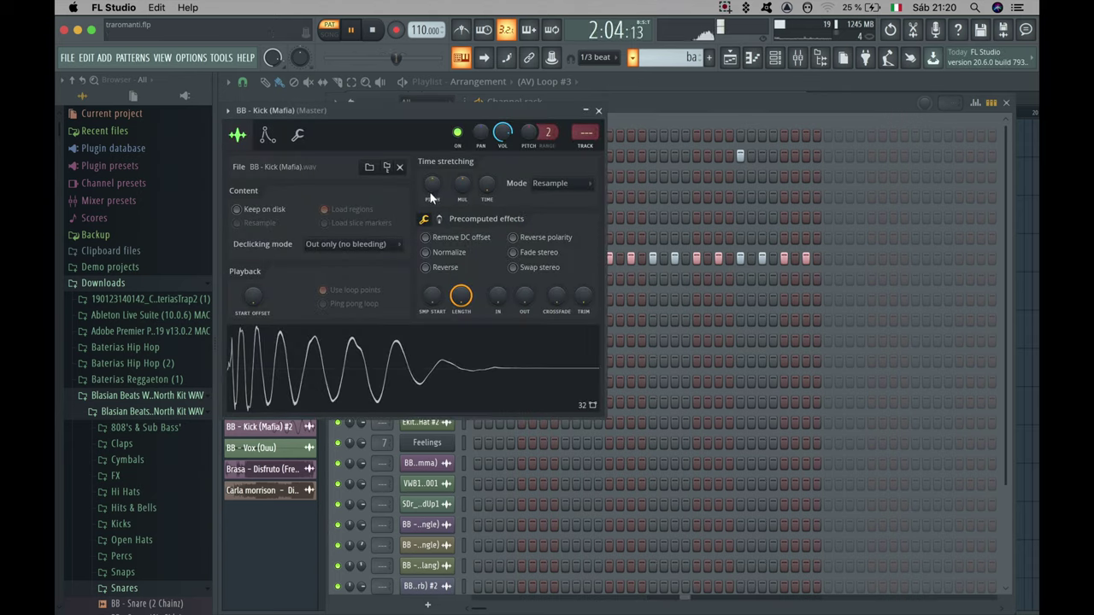
{"action": "left_click", "coordinate": [599, 112]}
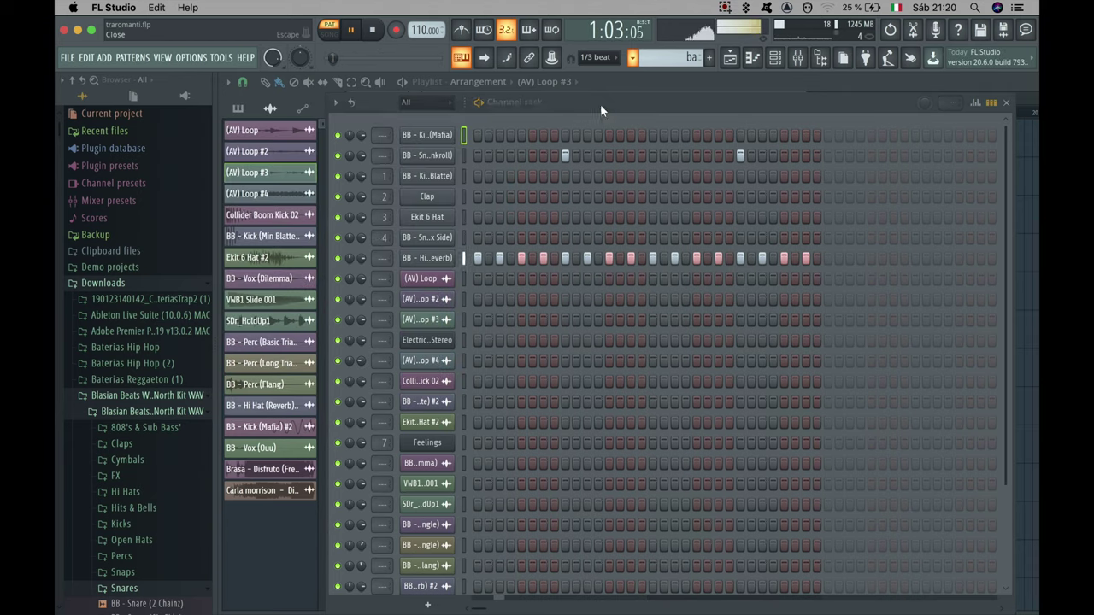
{"action": "left_click", "coordinate": [542, 135]}
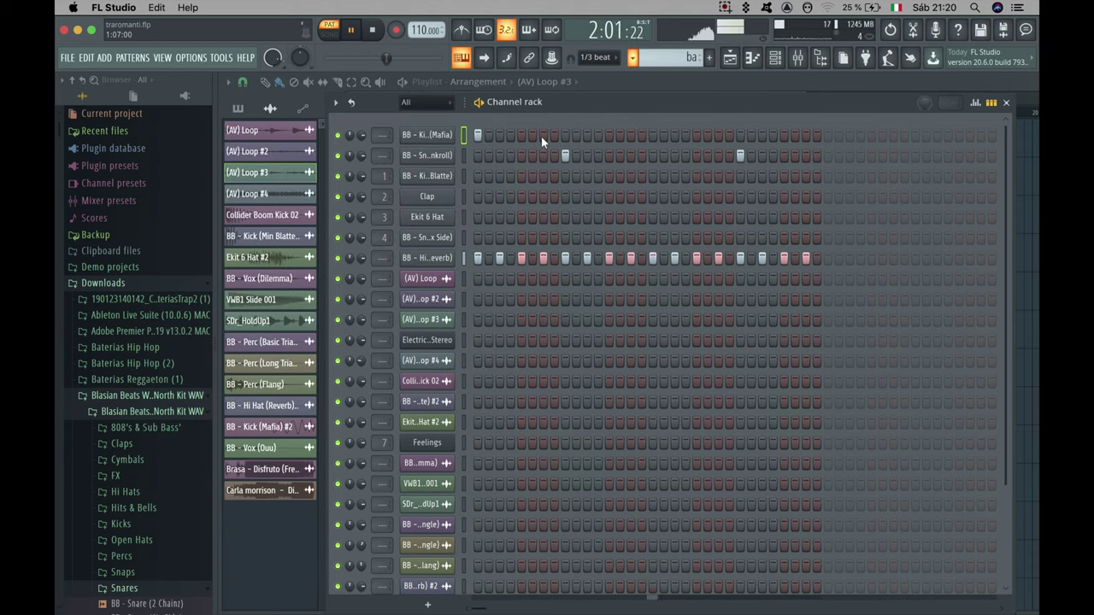
{"action": "left_click", "coordinate": [608, 135]}
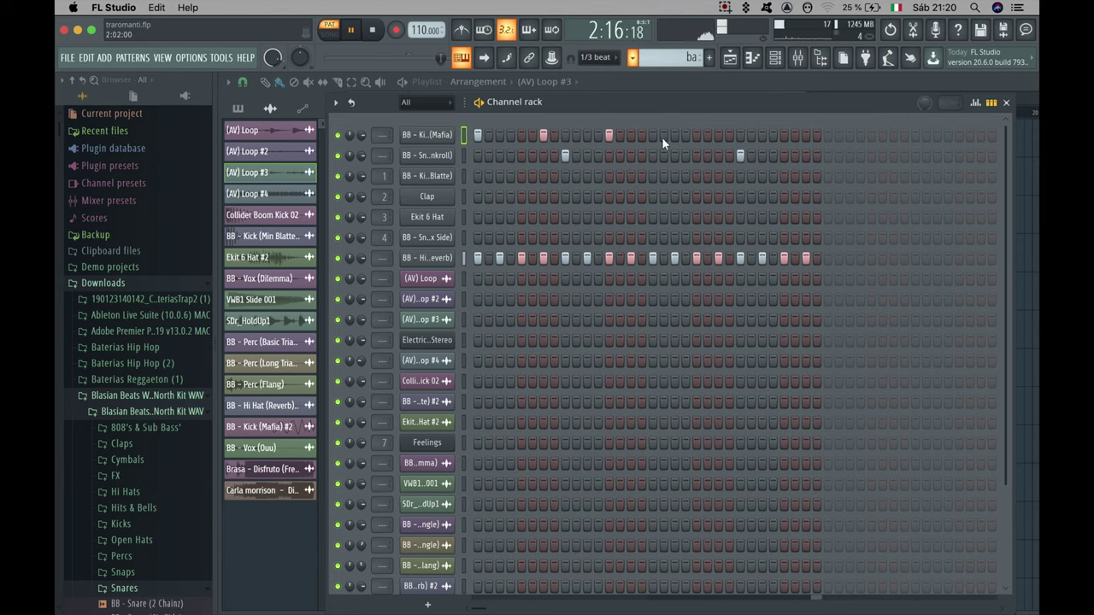
{"action": "left_click", "coordinate": [673, 135]}
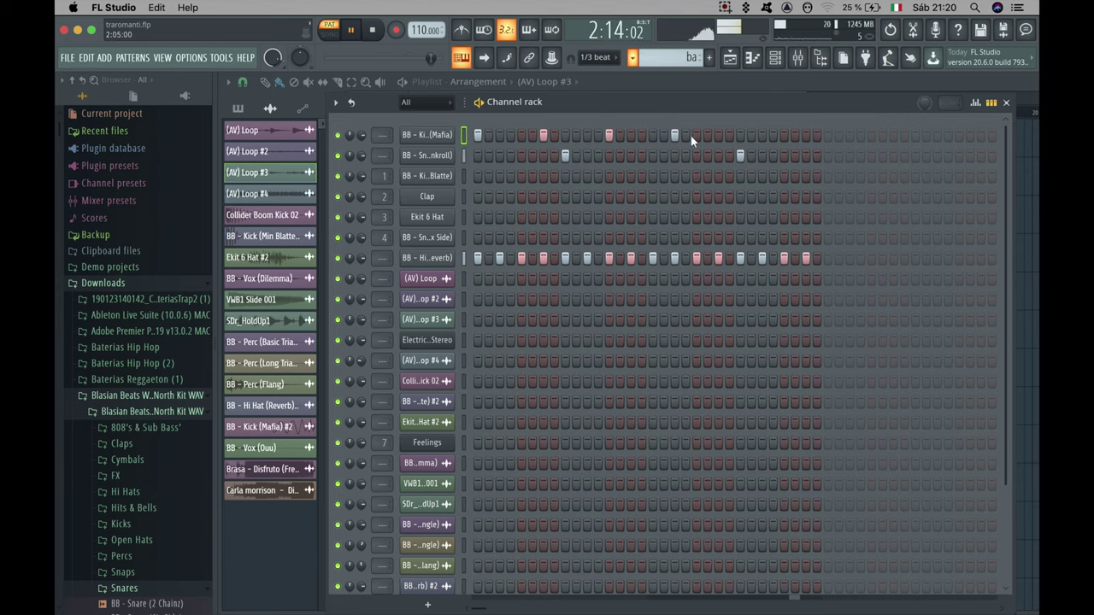
{"action": "left_click", "coordinate": [697, 135]}
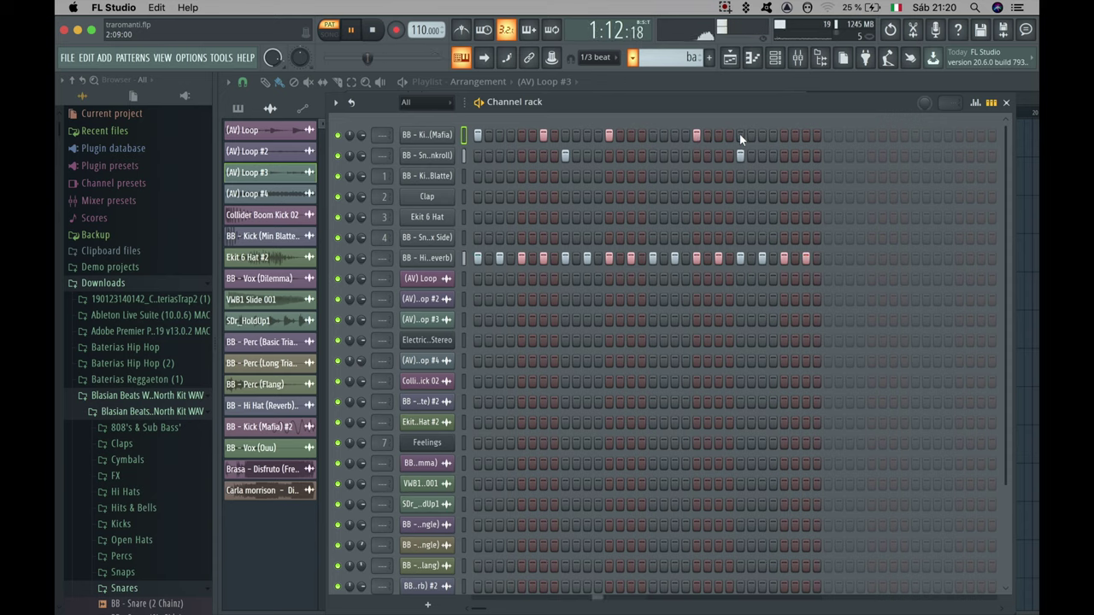
{"action": "left_click", "coordinate": [760, 135]}
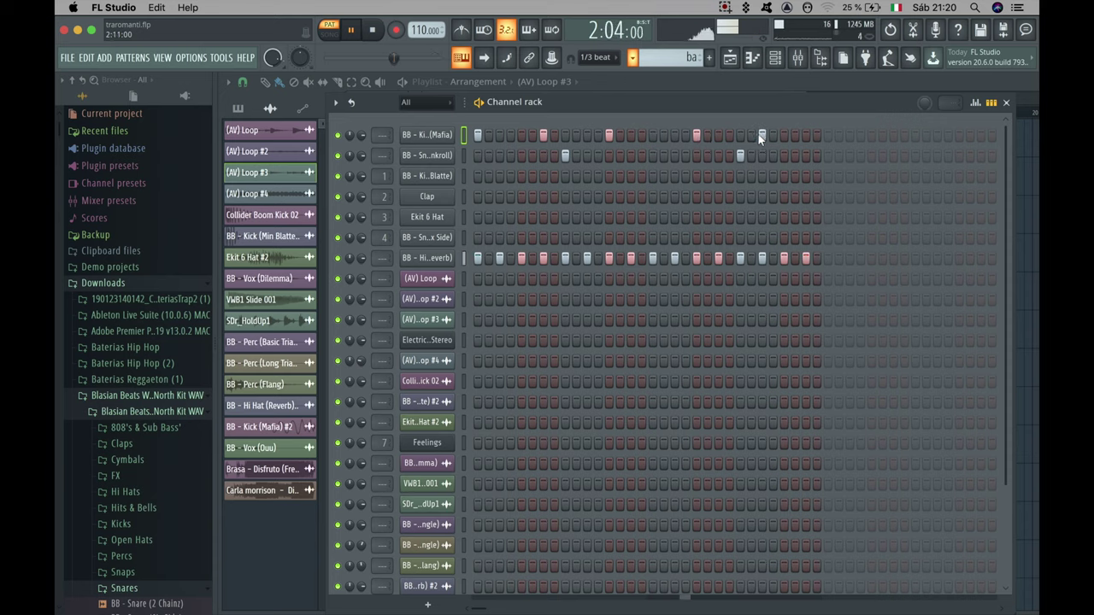
{"action": "left_click", "coordinate": [804, 135]}
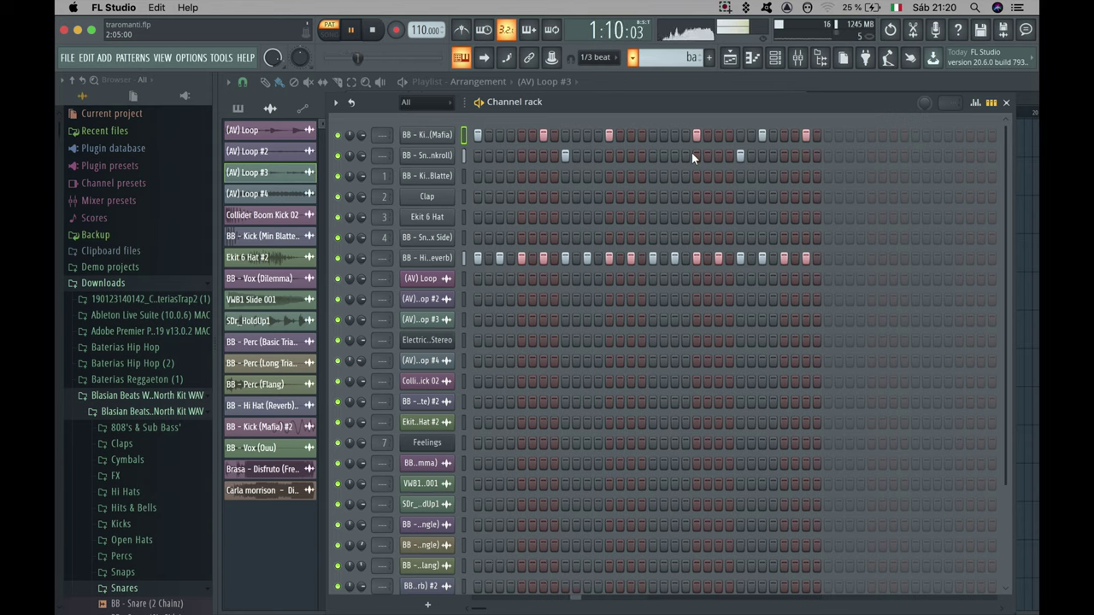
{"action": "left_click", "coordinate": [353, 31]}
- Place the ba pattern four times back to back in the playlist from bar 9, on the track below the second (AV) Loop #3 clip
{"action": "left_click", "coordinate": [730, 58]}
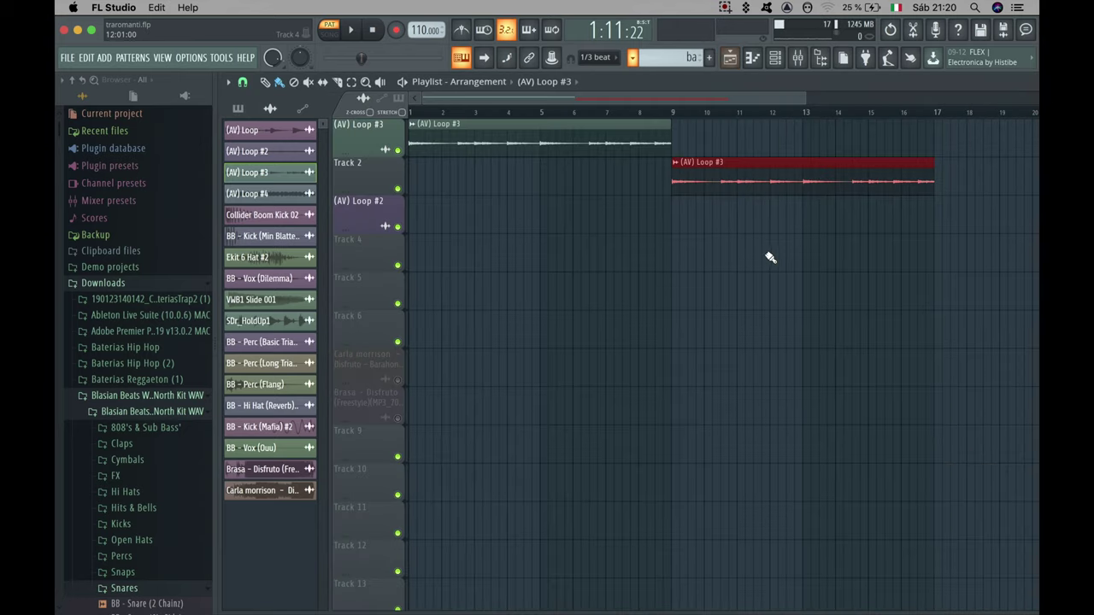
{"action": "left_click", "coordinate": [682, 224]}
{"action": "right_click", "coordinate": [707, 231]}
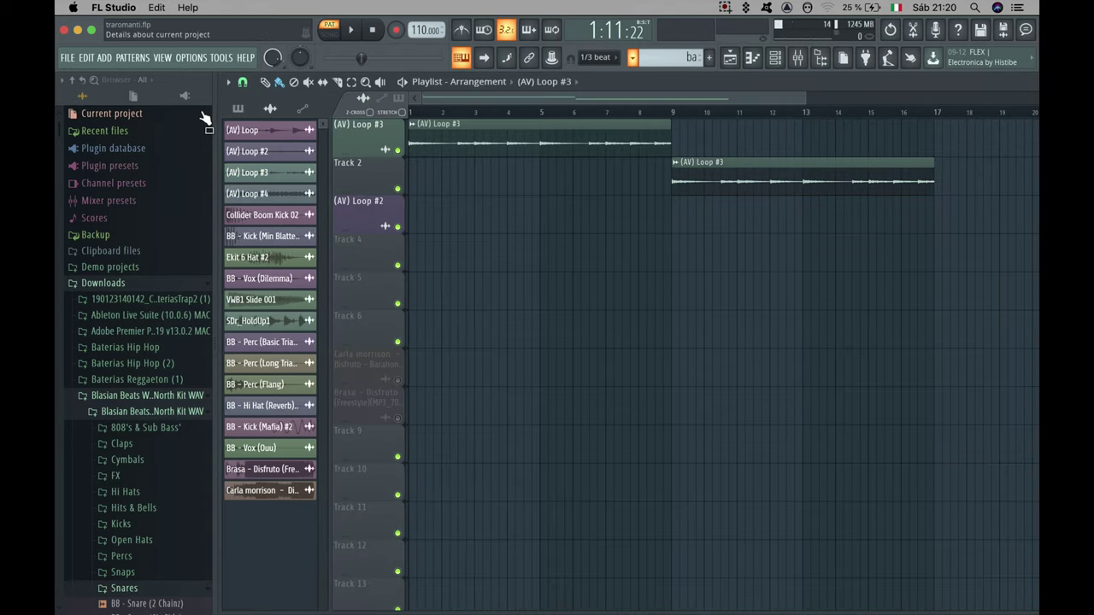
{"action": "left_click", "coordinate": [238, 110]}
{"action": "left_click", "coordinate": [685, 227]}
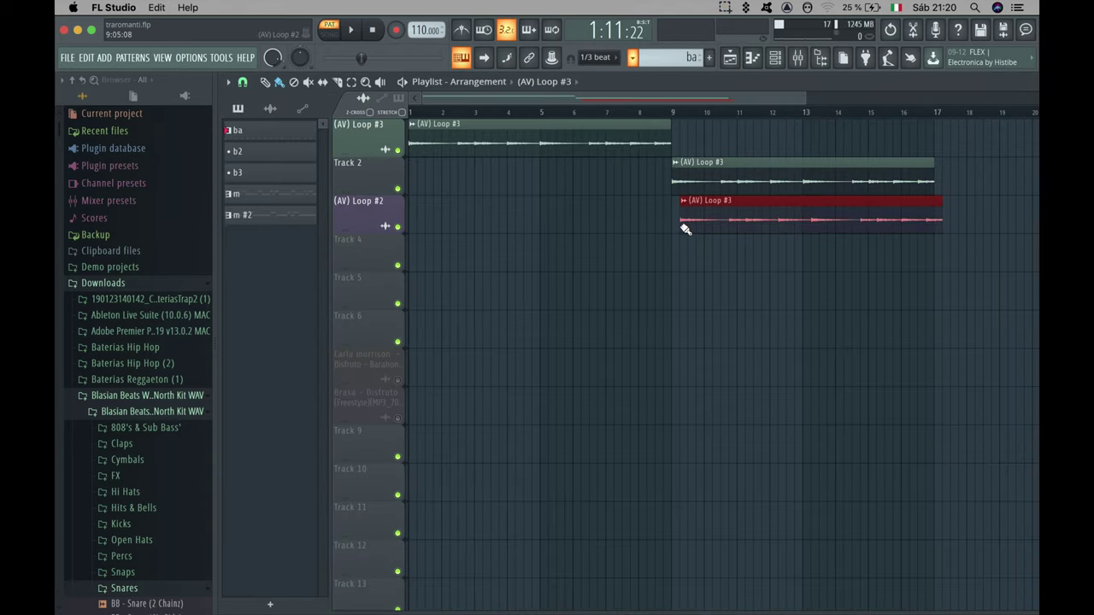
{"action": "right_click", "coordinate": [725, 224]}
{"action": "left_click", "coordinate": [248, 128]}
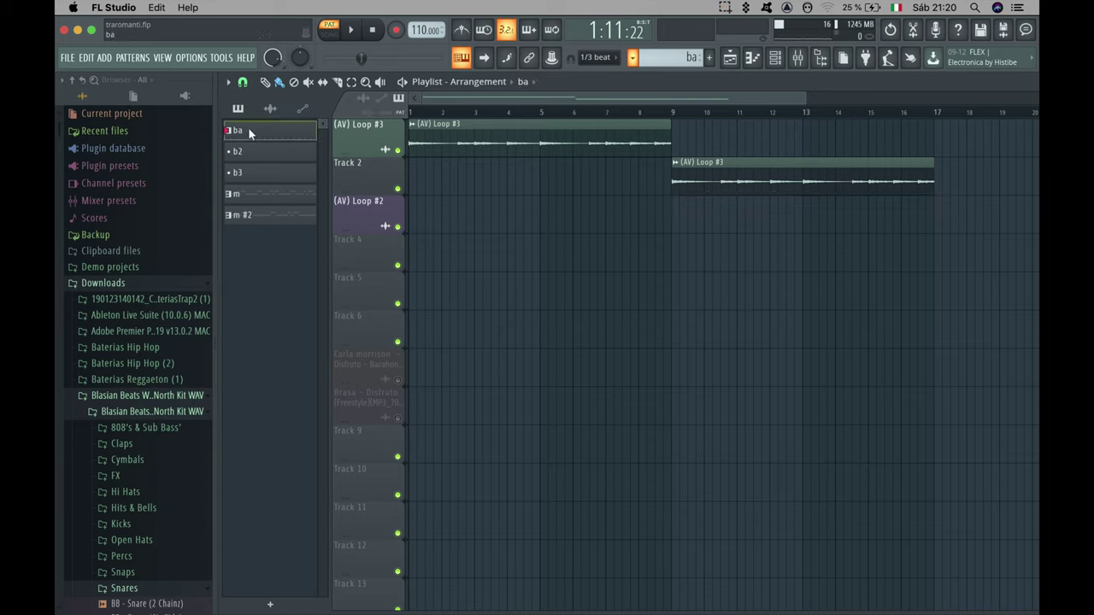
{"action": "left_click", "coordinate": [678, 216]}
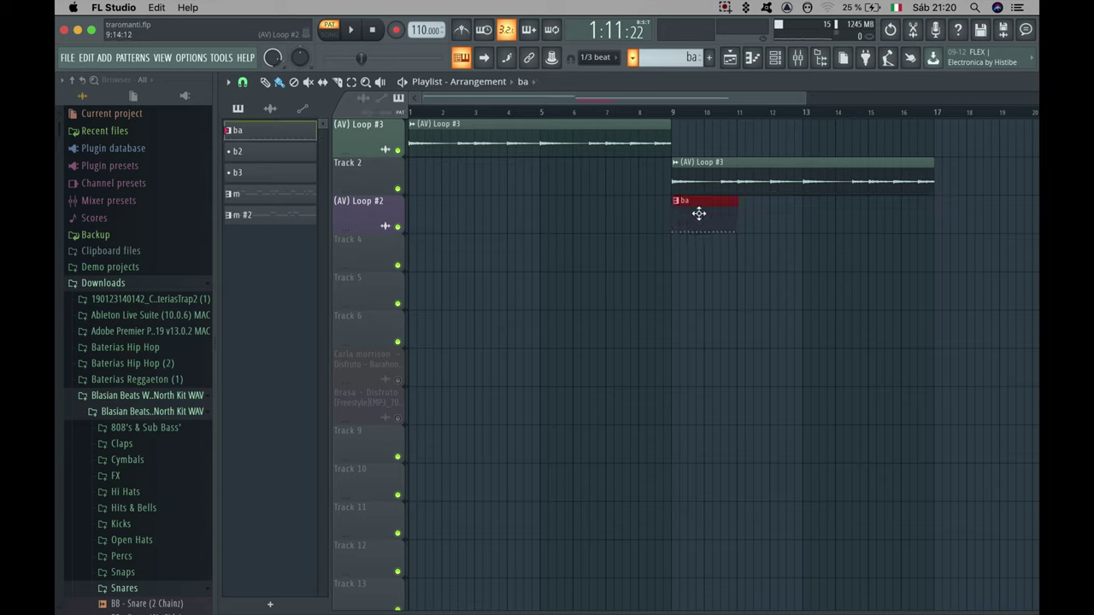
{"action": "left_click", "coordinate": [758, 225]}
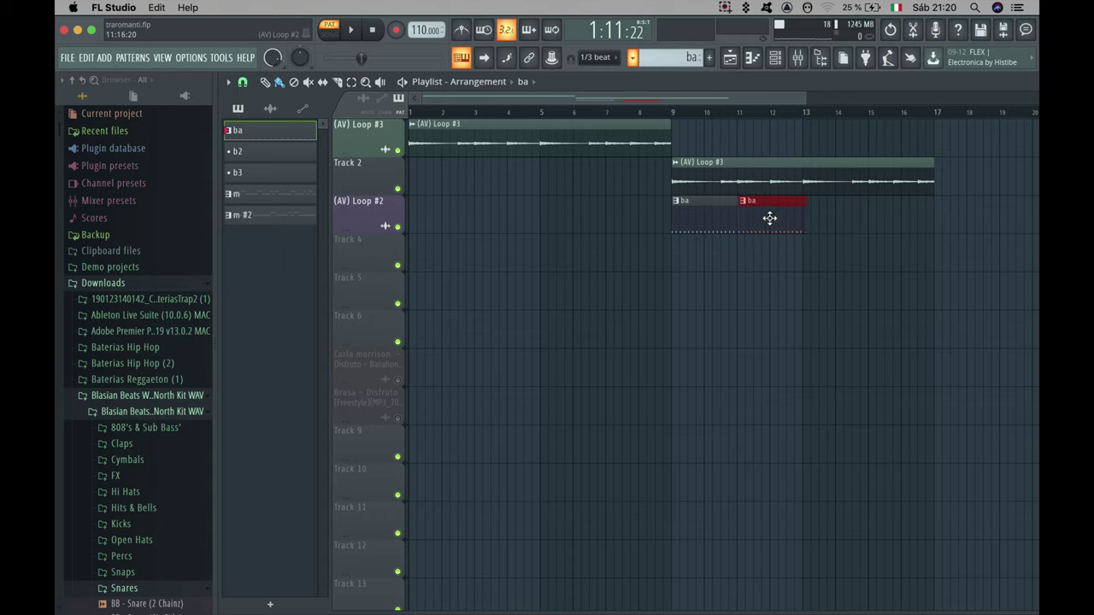
{"action": "left_click", "coordinate": [835, 205]}
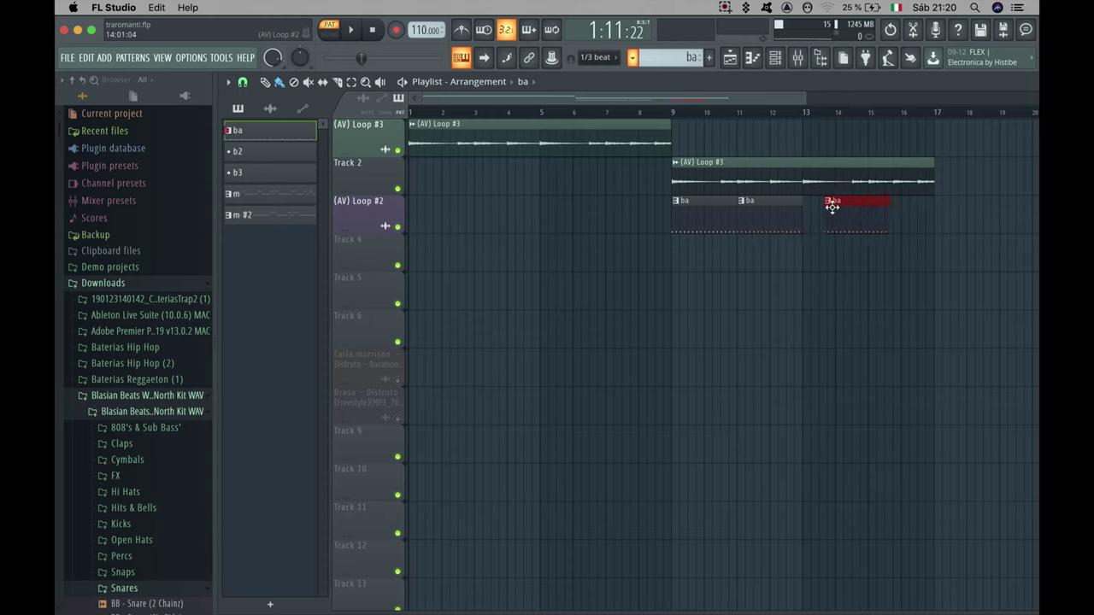
{"action": "left_click", "coordinate": [880, 205]}
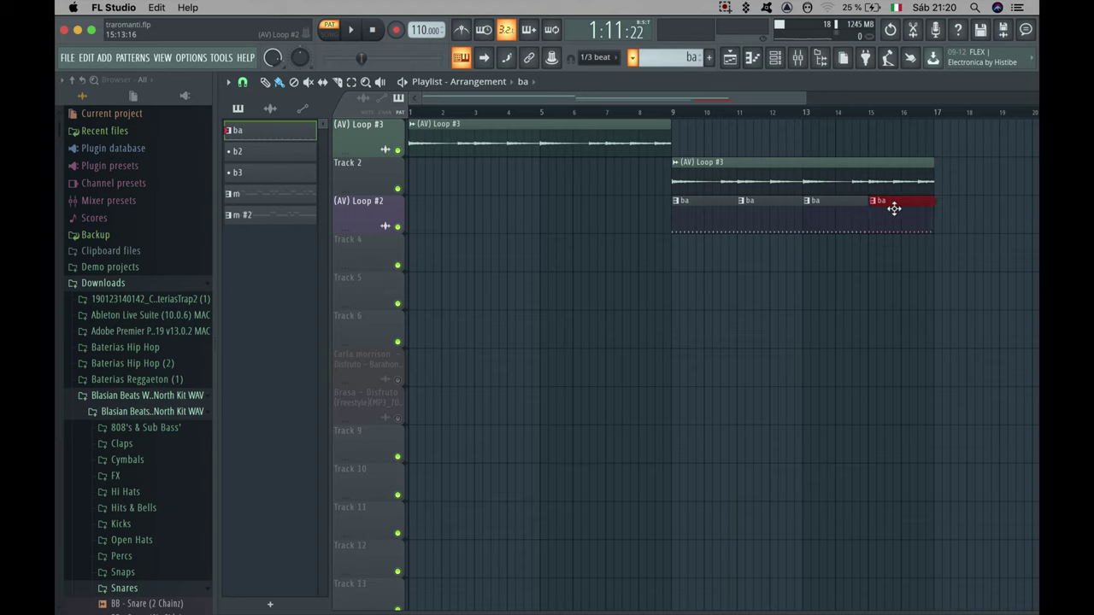
- Play the arrangement in song mode, pause it, and move the playhead back to about bar 4
{"action": "left_click", "coordinate": [330, 34]}
{"action": "left_click", "coordinate": [351, 30]}
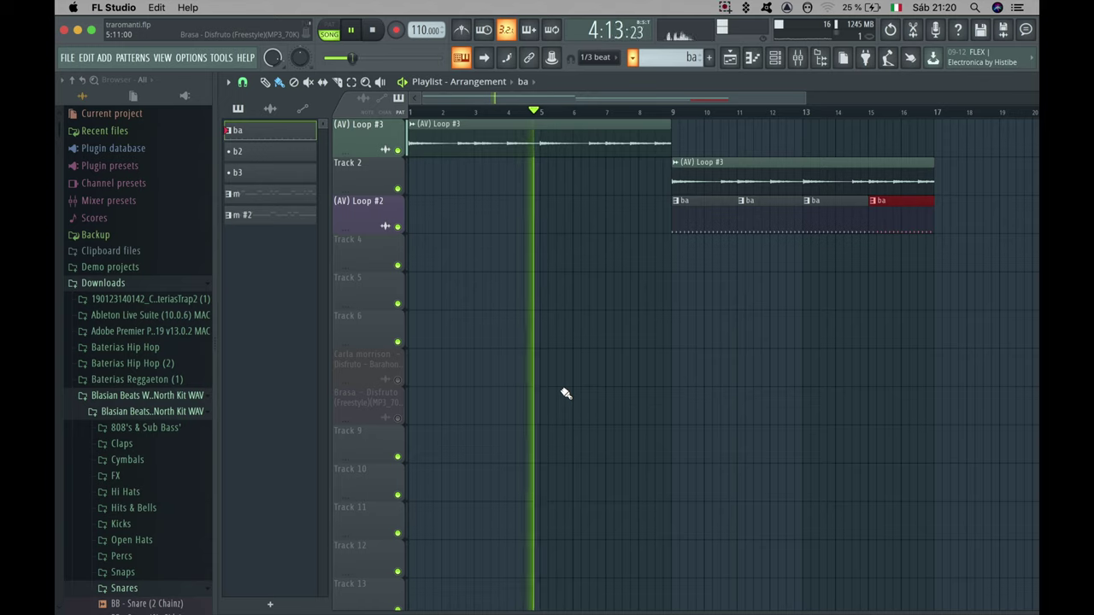
{"action": "left_click", "coordinate": [352, 31]}
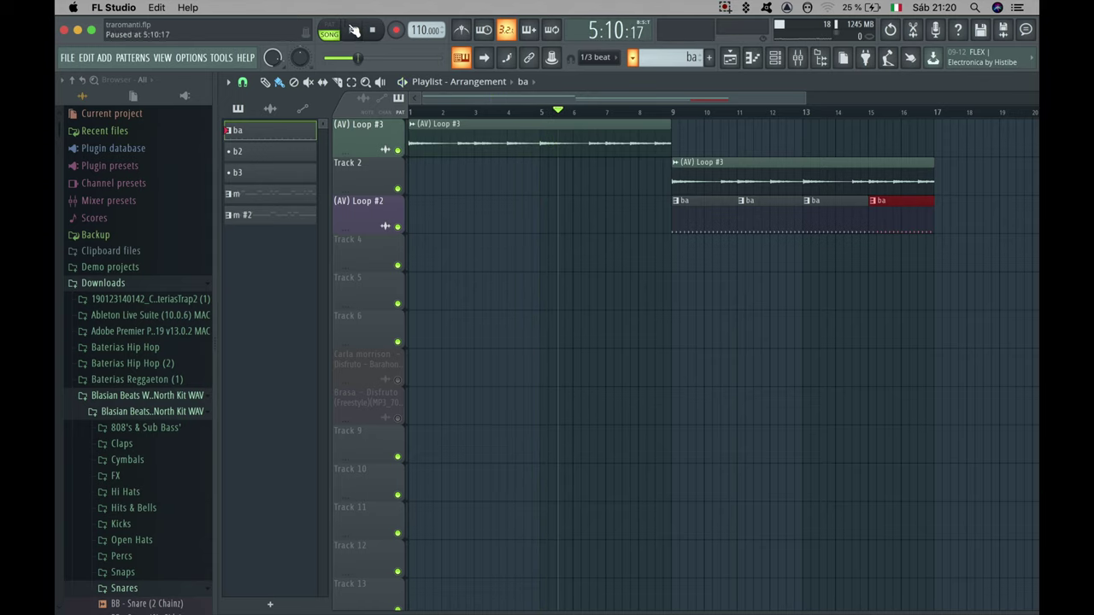
{"action": "left_click_drag", "start_coordinate": [565, 118], "coordinate": [511, 112]}
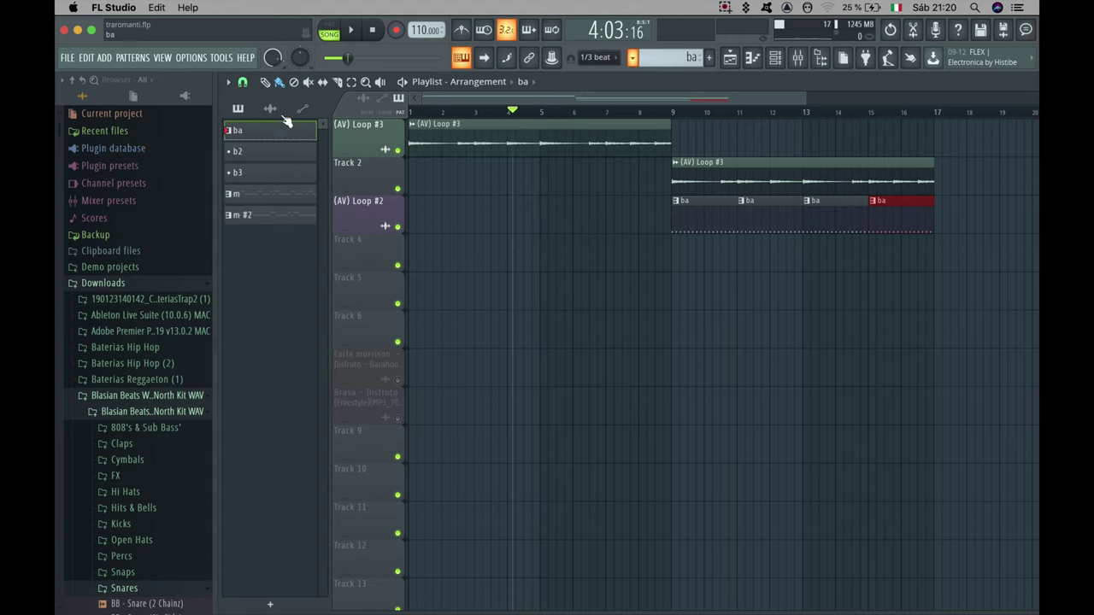
- Place four BB - Perc (Long Triangle) clips on Track 4, one at the start of each bar from 5 to 8
{"action": "left_click", "coordinate": [271, 110]}
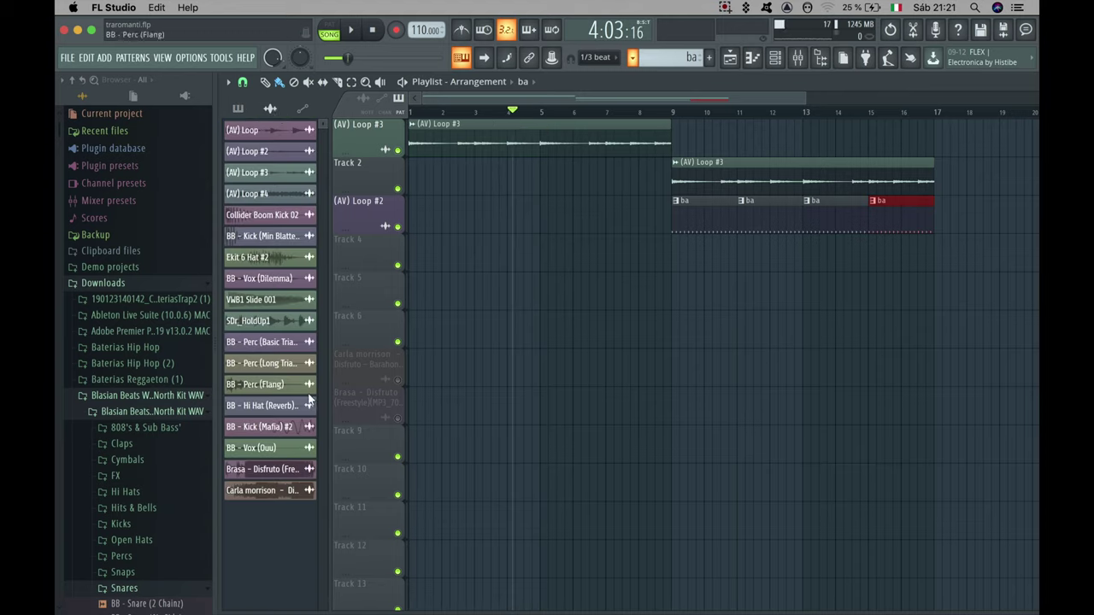
{"action": "left_click", "coordinate": [277, 257]}
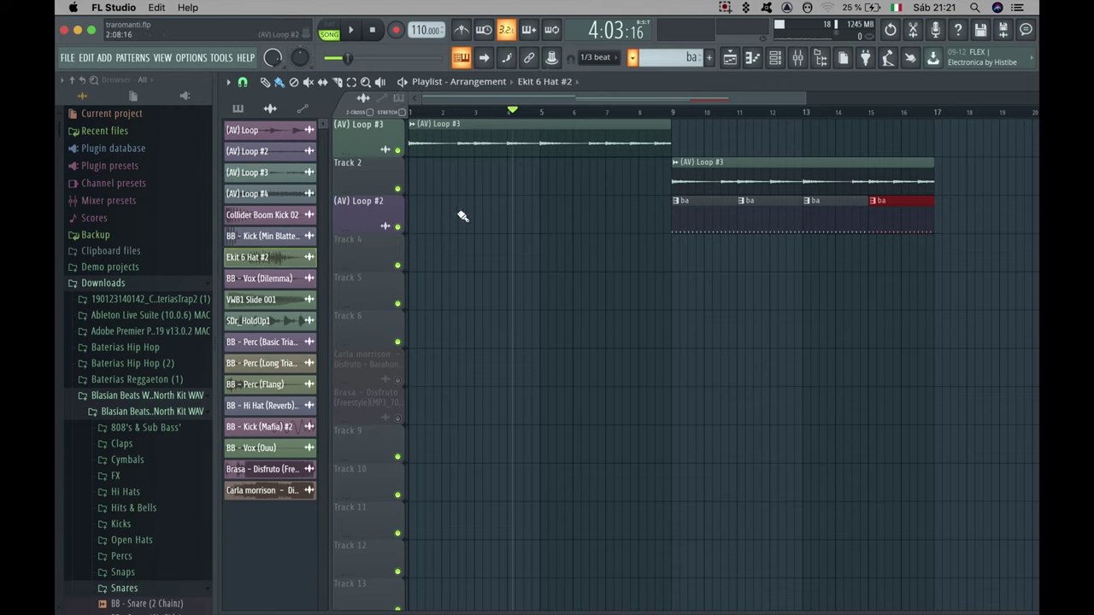
{"action": "left_click", "coordinate": [457, 215]}
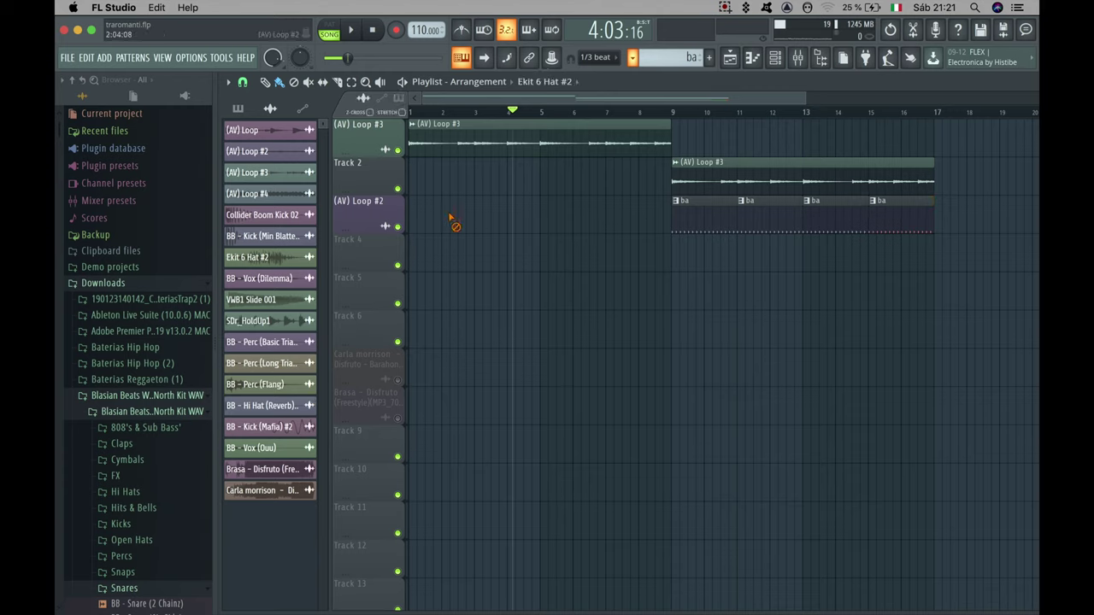
{"action": "left_click", "coordinate": [271, 365]}
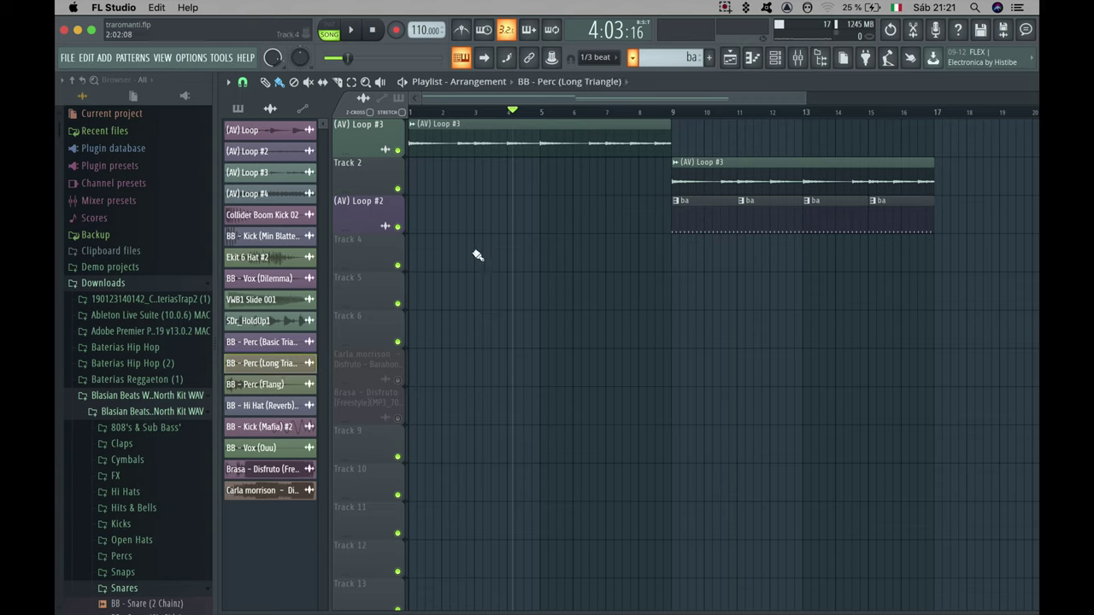
{"action": "left_click", "coordinate": [519, 224]}
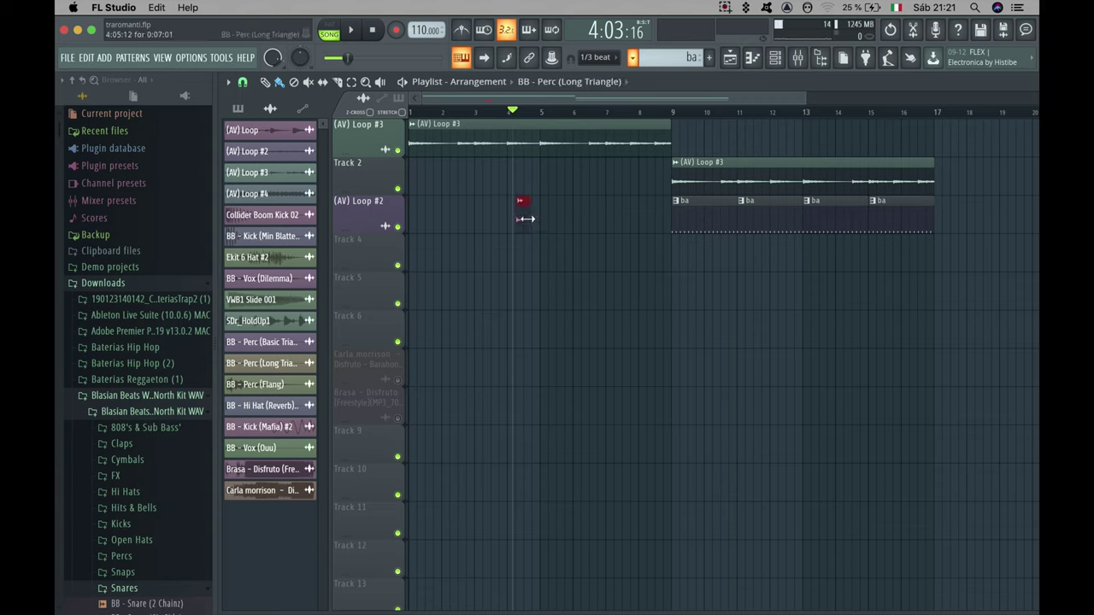
{"action": "left_click_drag", "start_coordinate": [524, 218], "coordinate": [549, 259]}
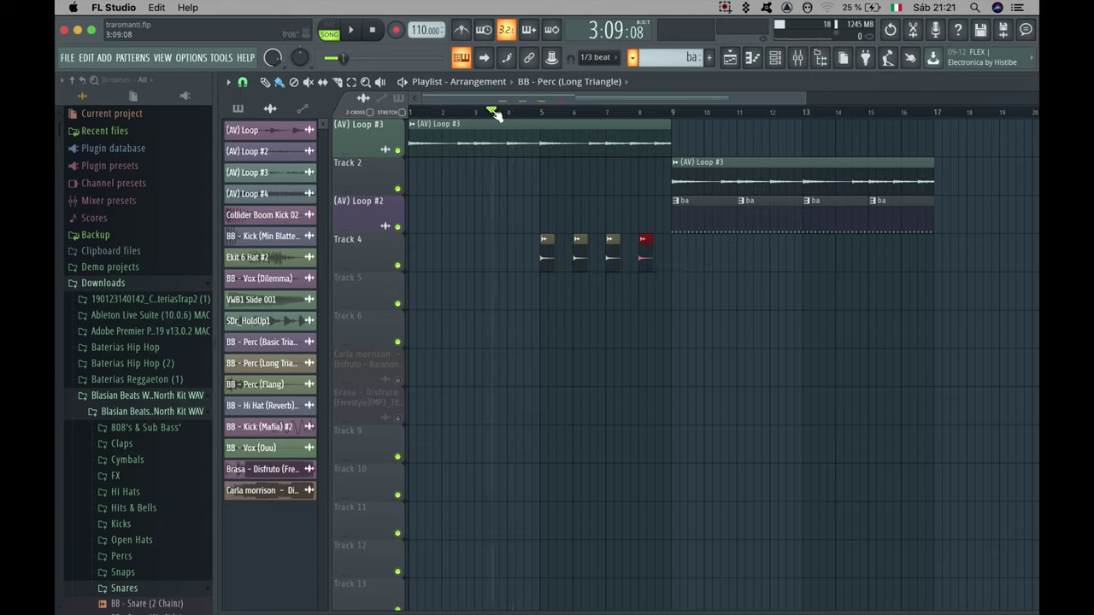
- Play the arrangement from about bar 3 through the triangle hits, pause it, and move the playhead back to about bar 7
{"action": "left_click", "coordinate": [352, 31]}
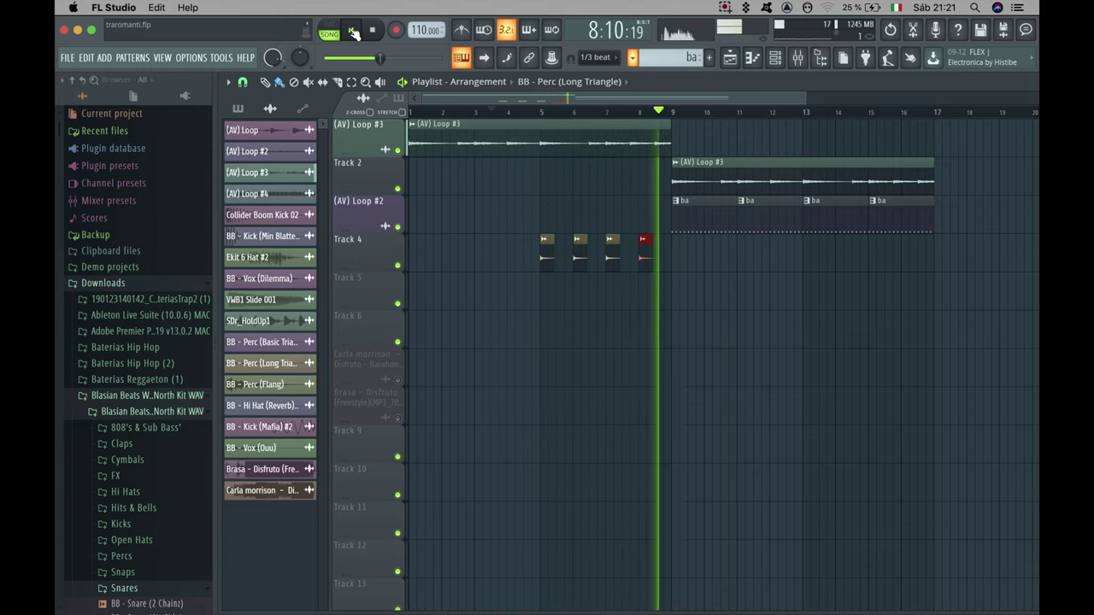
{"action": "left_click", "coordinate": [352, 32]}
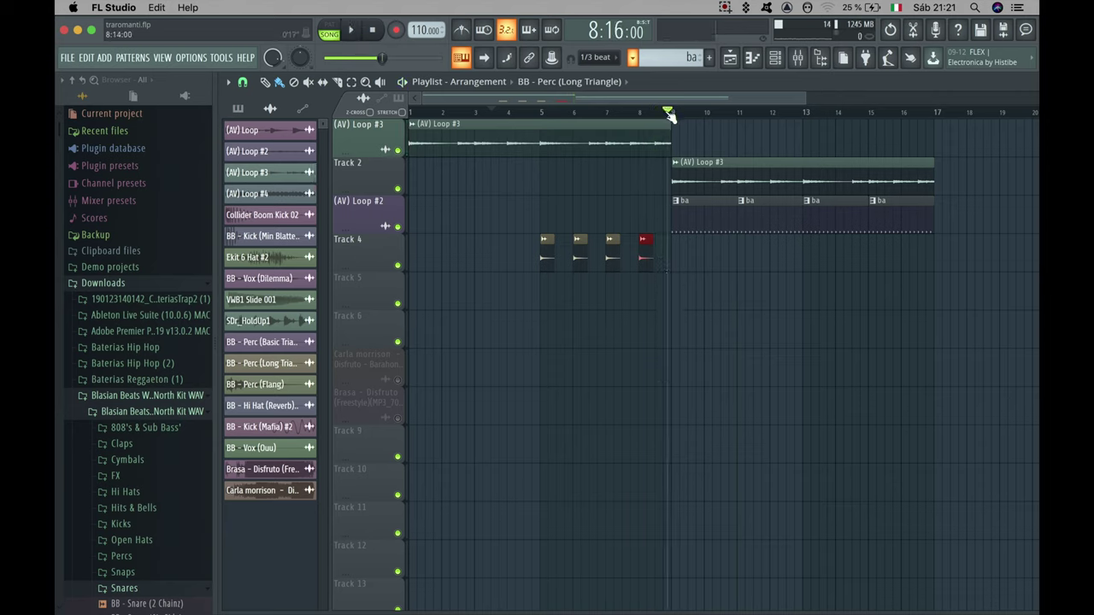
{"action": "left_click_drag", "start_coordinate": [670, 115], "coordinate": [618, 102]}
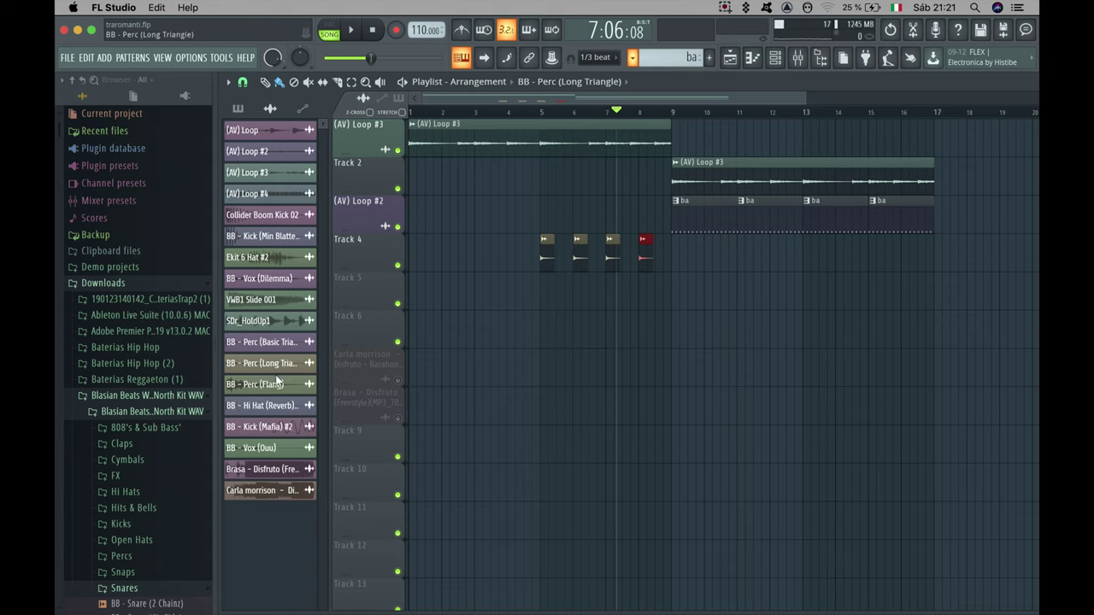
- Place a BB - Perc (Flang) clip at about bar 3 on the muted seventh track and close its sample settings
{"action": "double_click", "coordinate": [490, 360]}
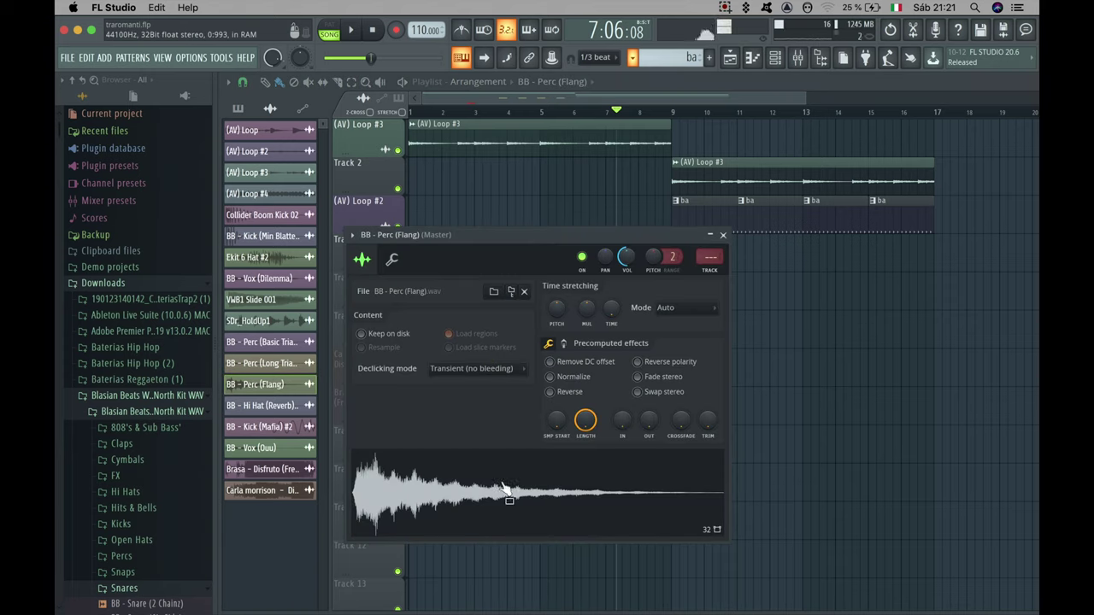
{"action": "left_click", "coordinate": [723, 235]}
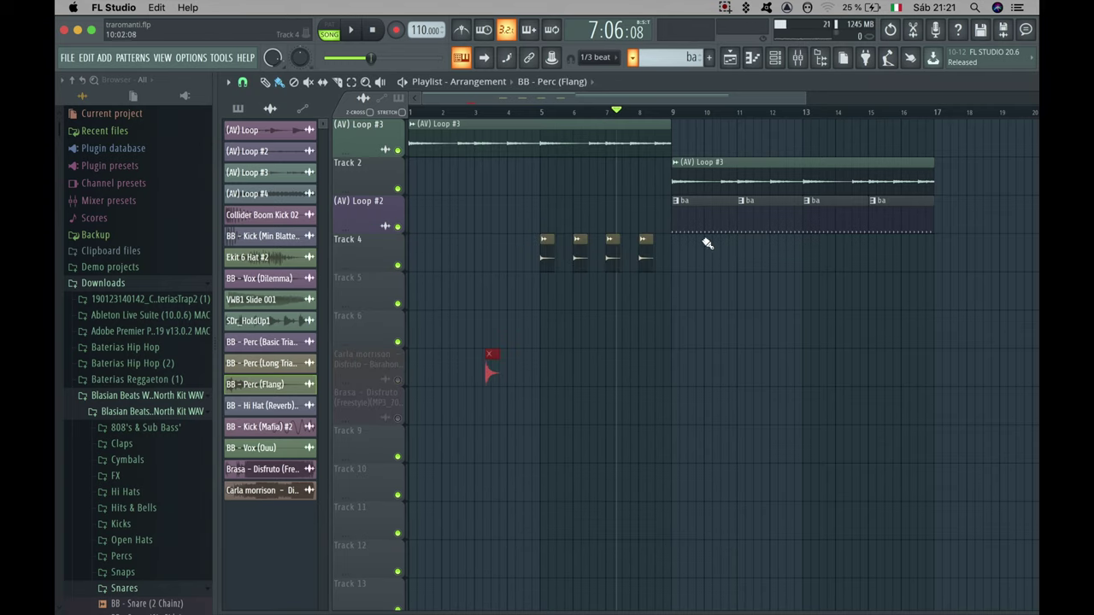
- Move the BB - Perc (Flang) clip to Track 5 in the second half of bar 8, and play the arrangement from about bar 4
{"action": "right_click", "coordinate": [492, 361]}
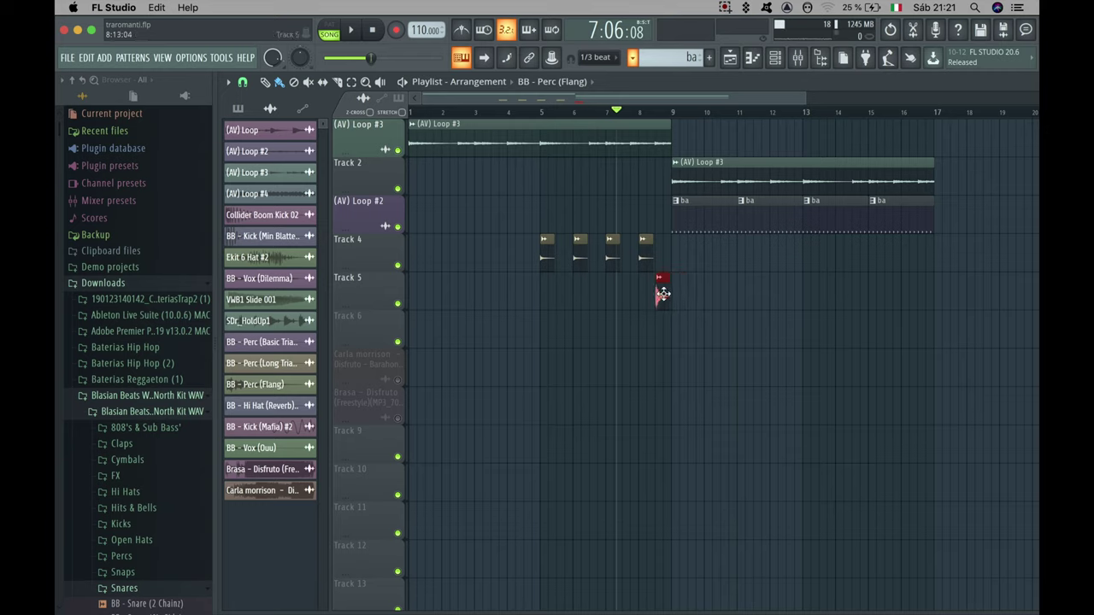
{"action": "left_click_drag", "start_coordinate": [618, 112], "coordinate": [512, 102]}
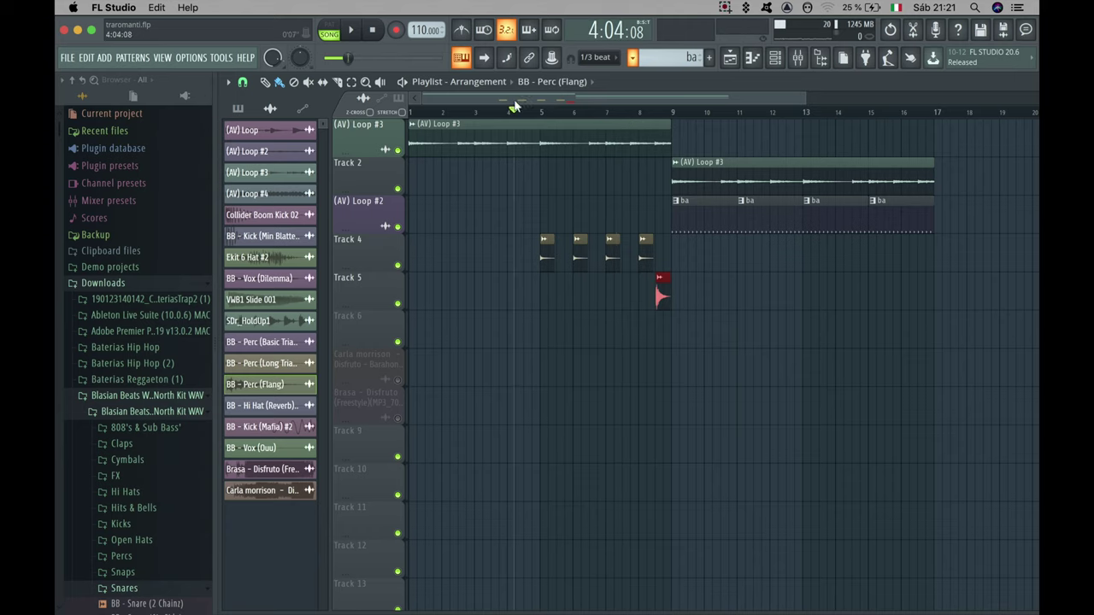
{"action": "left_click", "coordinate": [351, 31]}
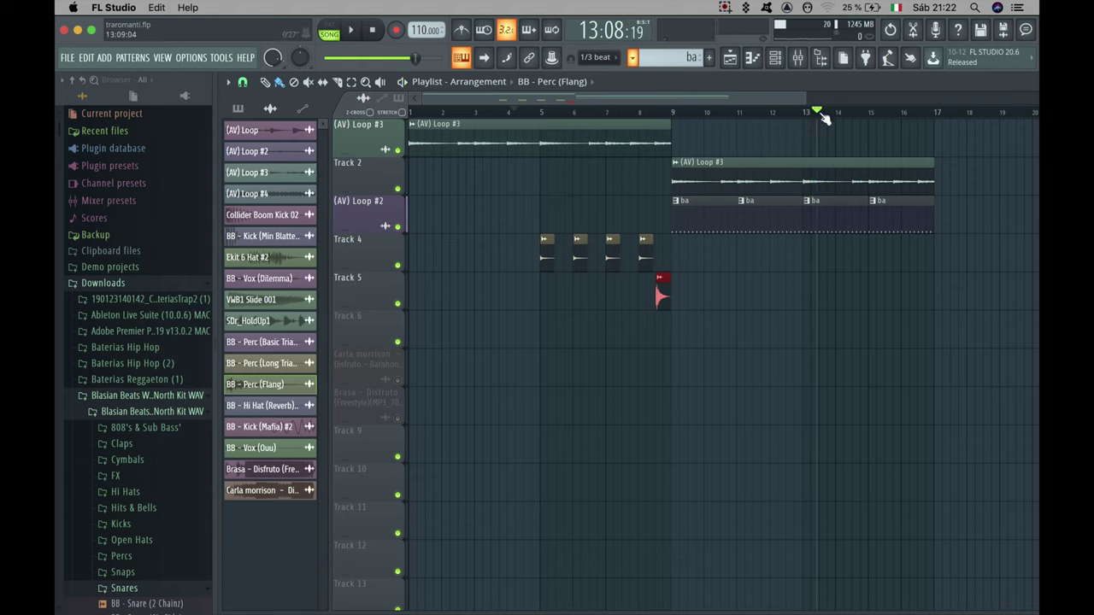
- Return the playhead to the start of the song, play the first two bars, and pause
{"action": "left_click_drag", "start_coordinate": [822, 118], "coordinate": [520, 100]}
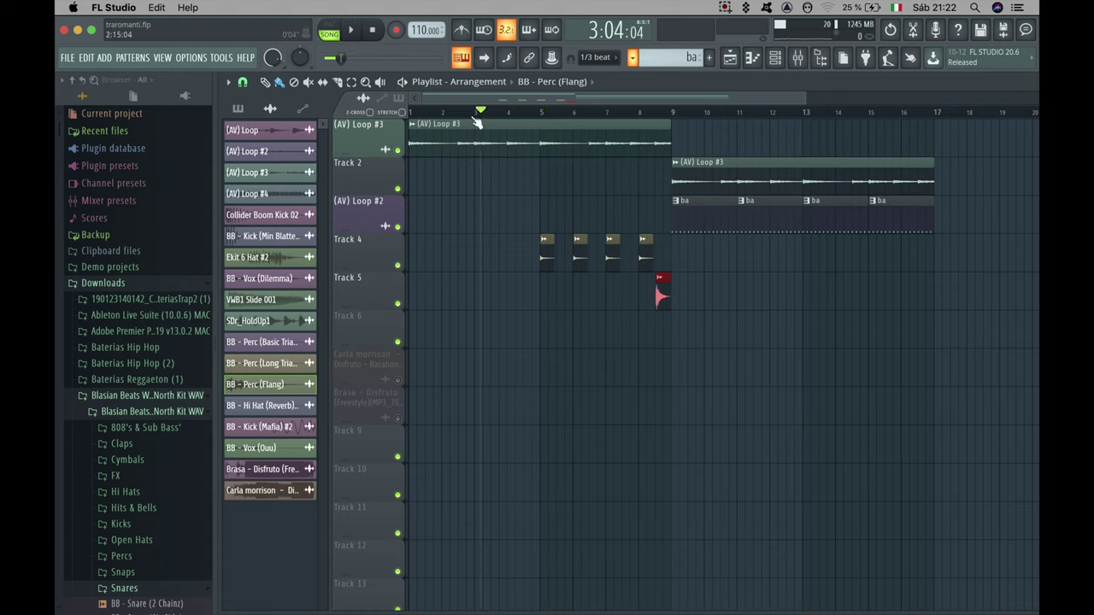
{"action": "left_click_drag", "start_coordinate": [481, 124], "coordinate": [399, 107]}
{"action": "left_click", "coordinate": [352, 32]}
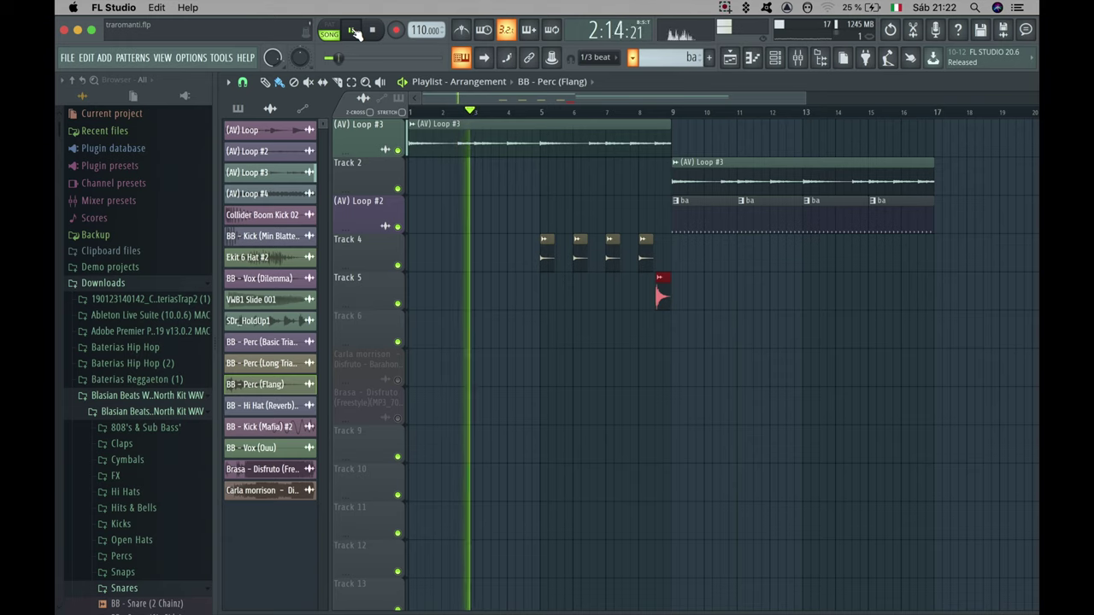
{"action": "left_click", "coordinate": [352, 32]}
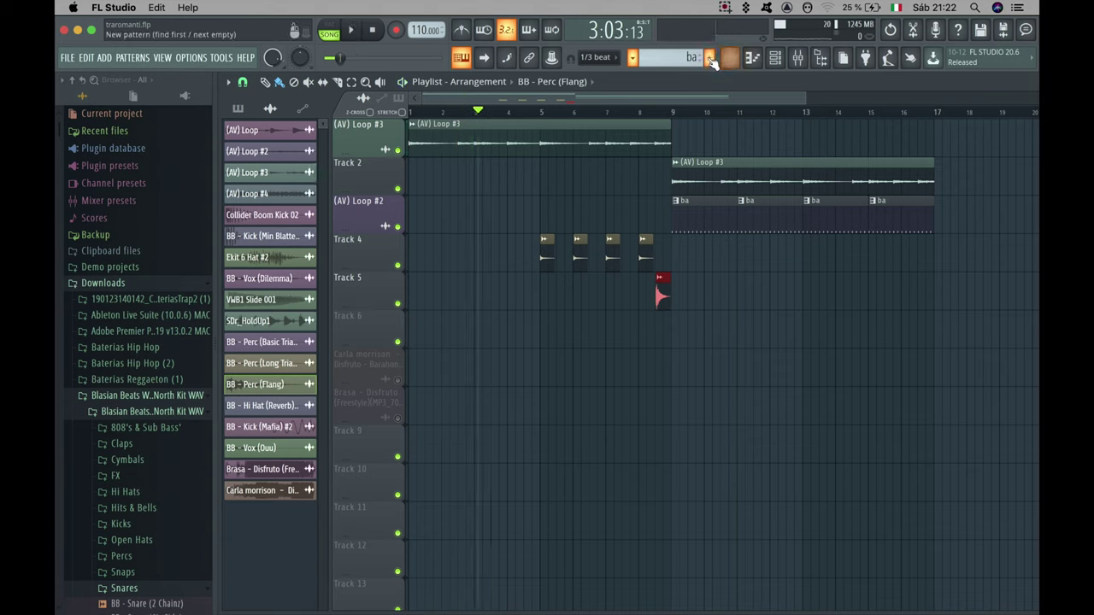
- Place an m #2 pattern clip on Track 2 spanning bars 1 to 8, and reset the playhead to bar 1
{"action": "left_click", "coordinate": [632, 57]}
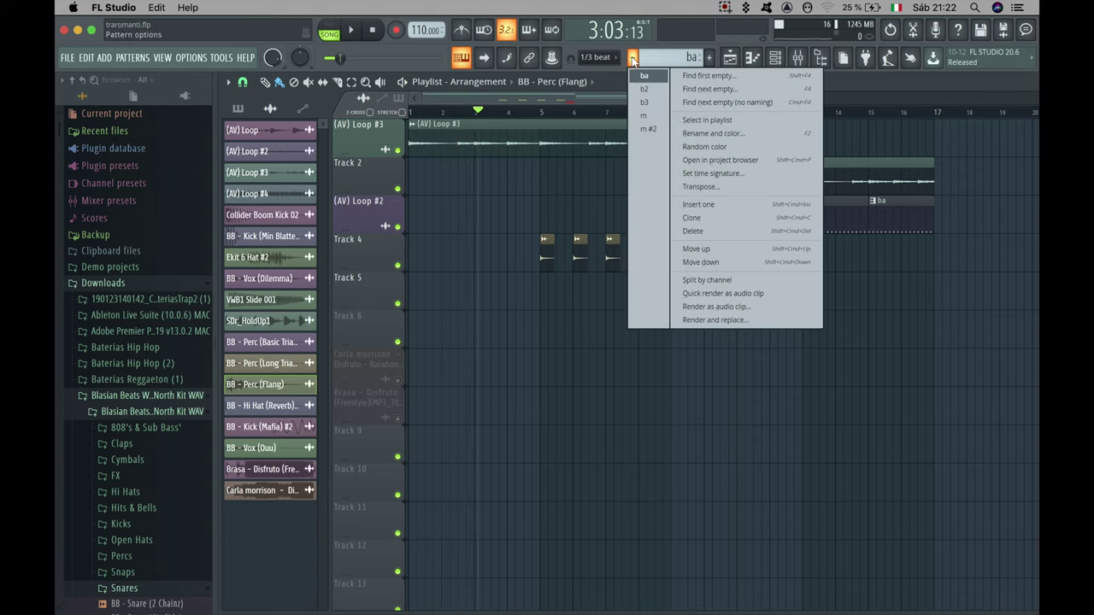
{"action": "left_click", "coordinate": [655, 103]}
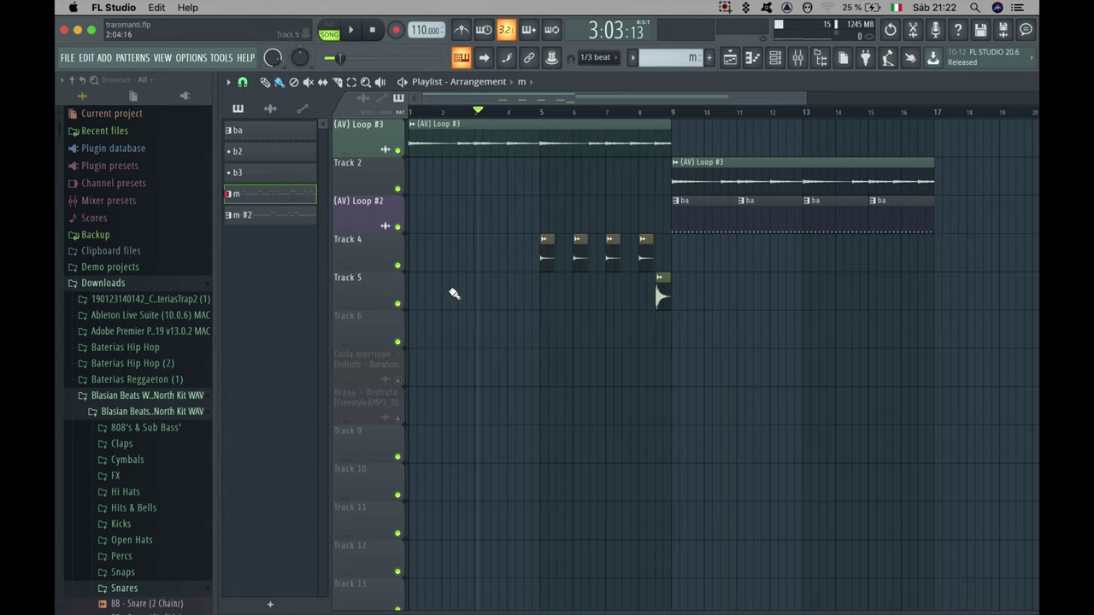
{"action": "left_click_drag", "start_coordinate": [263, 212], "coordinate": [579, 364]}
{"action": "left_click_drag", "start_coordinate": [481, 109], "coordinate": [457, 111]}
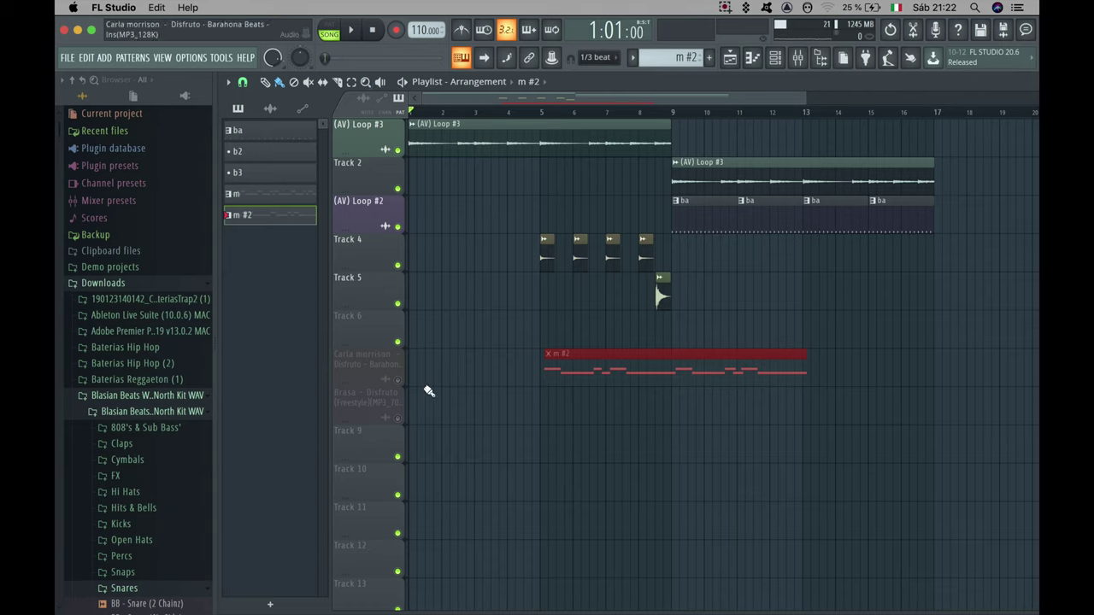
{"action": "left_click_drag", "start_coordinate": [591, 369], "coordinate": [449, 170]}
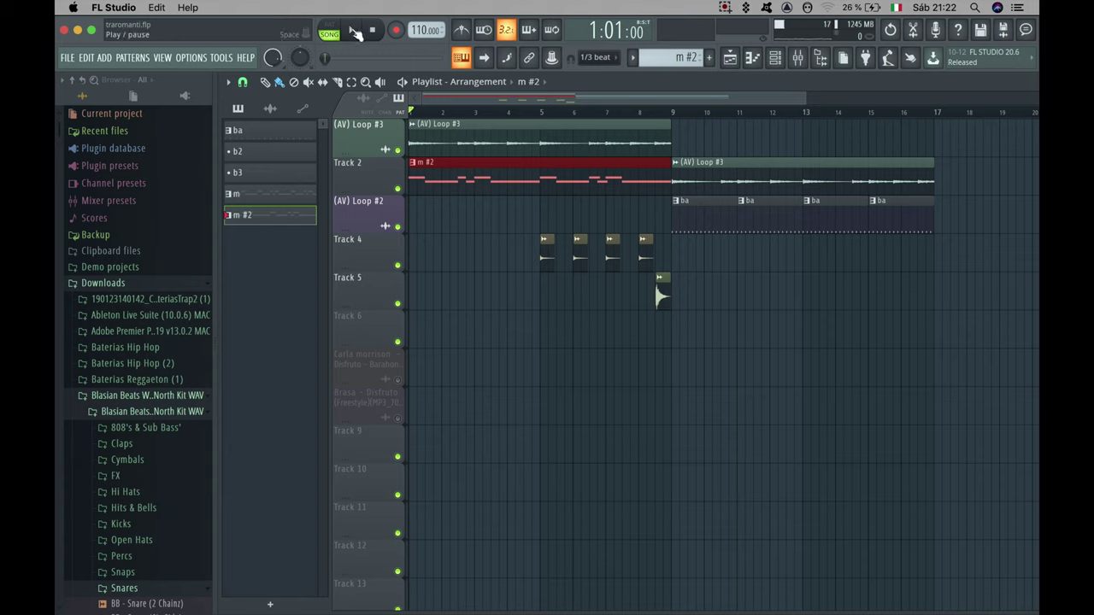
- Open the Feelings channel's notes from pattern m #2 in the piano roll, play them in pattern mode, and pause
{"action": "left_click", "coordinate": [751, 58]}
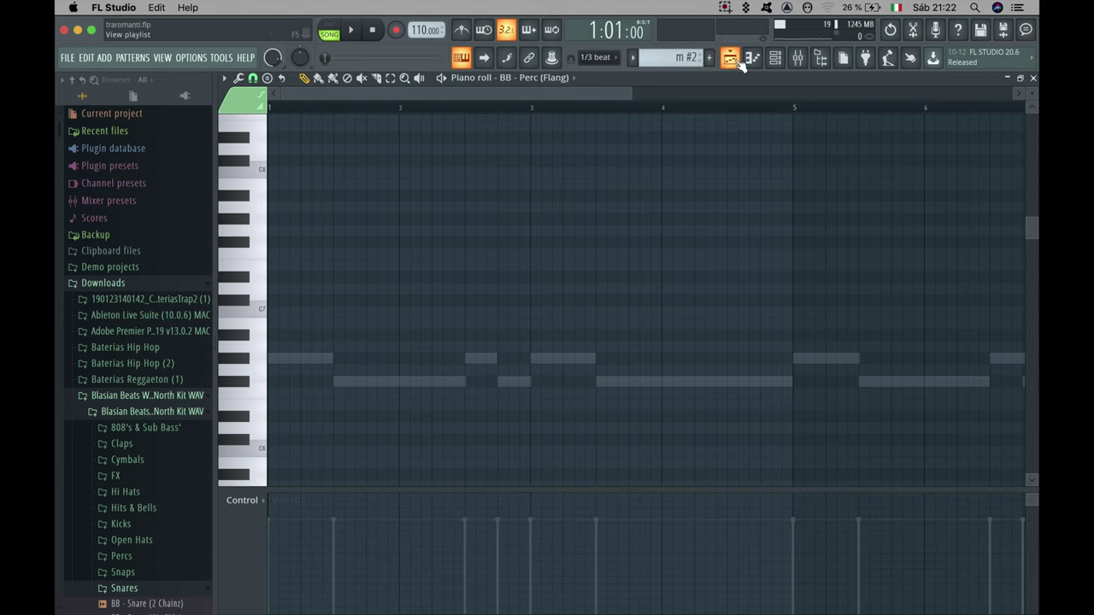
{"action": "left_click", "coordinate": [775, 57]}
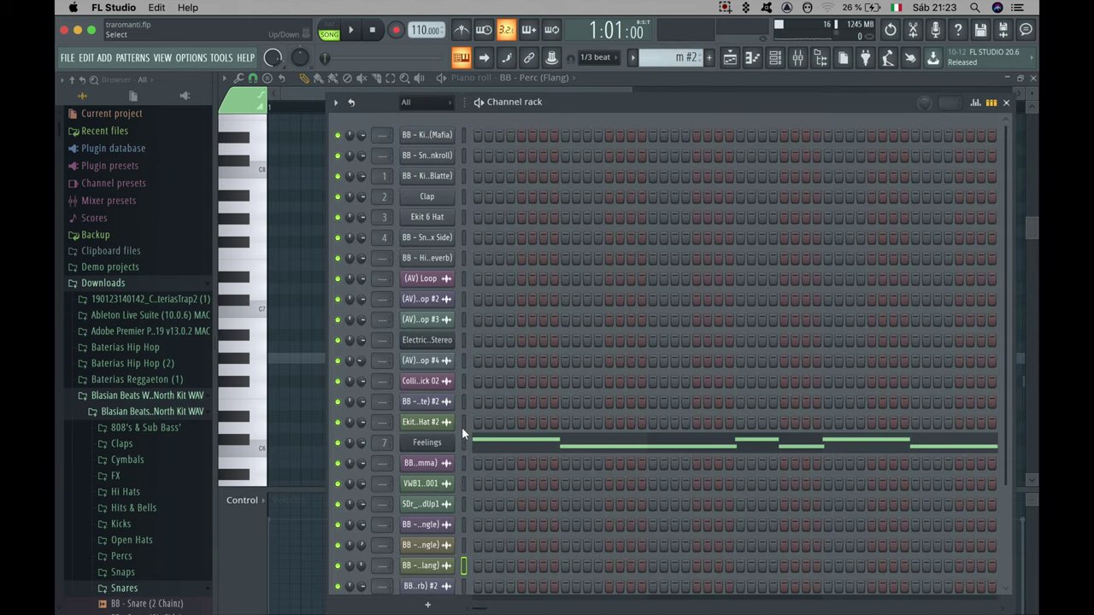
{"action": "left_click", "coordinate": [762, 58]}
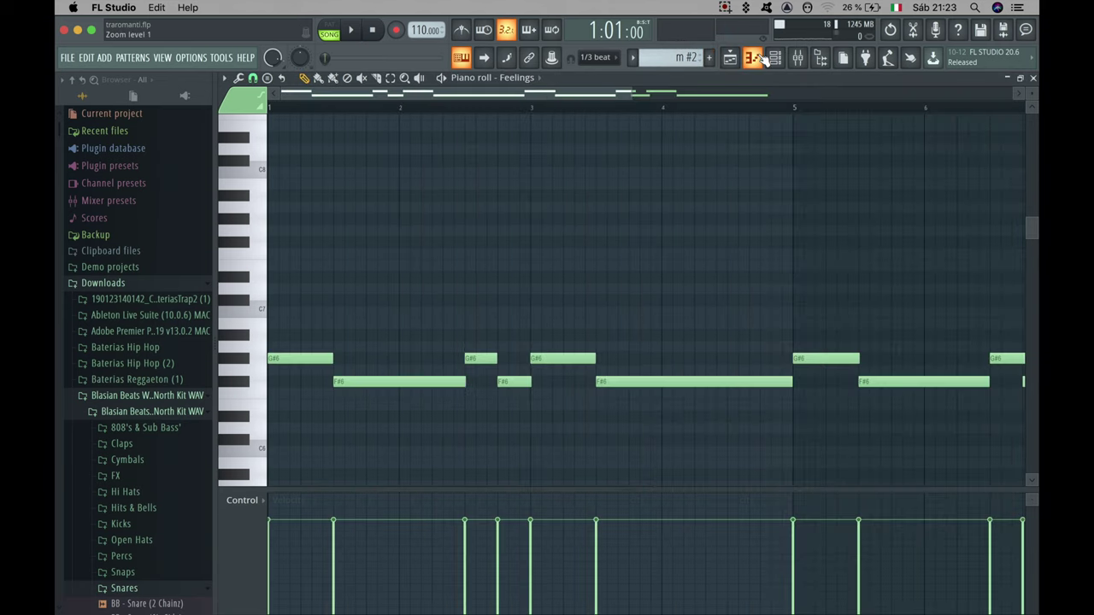
{"action": "left_click", "coordinate": [337, 26]}
{"action": "key", "text": "space"}
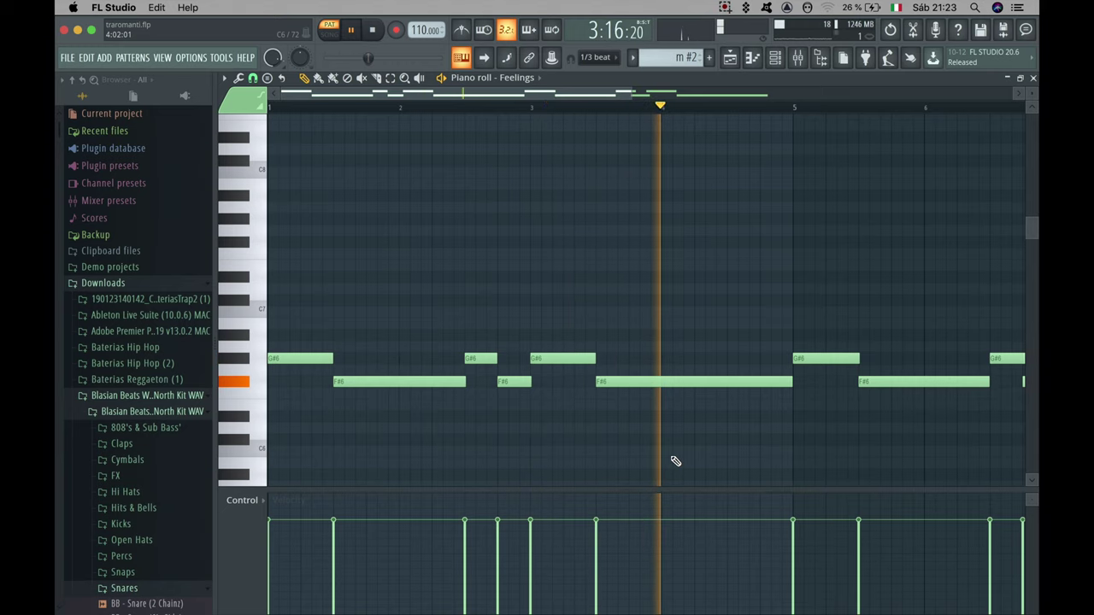
{"action": "scroll", "coordinate": [671, 453], "scroll_direction": "down", "scroll_amount": 3}
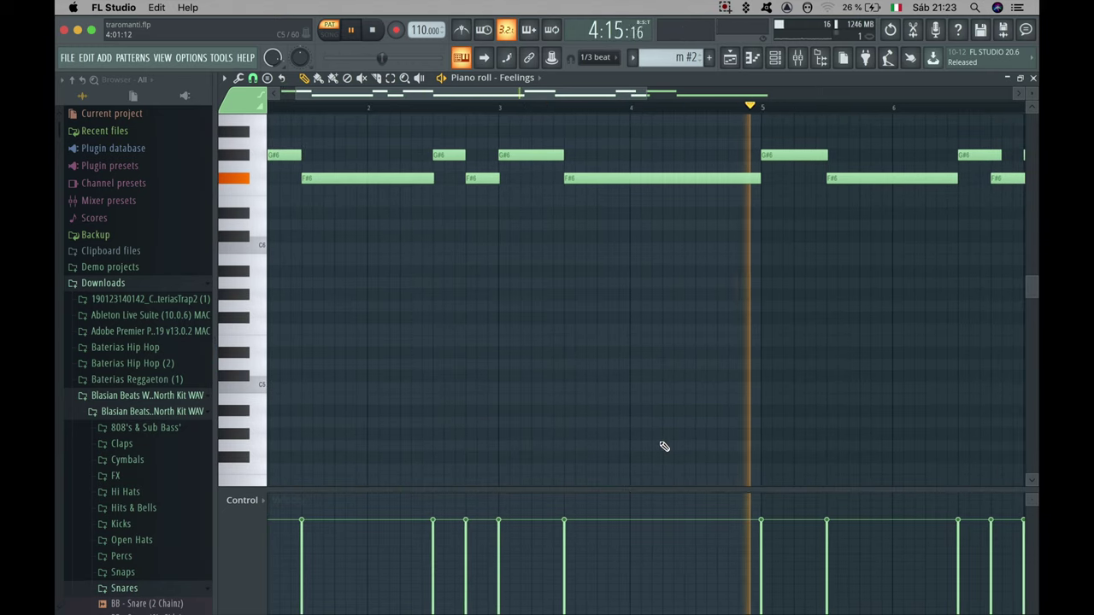
{"action": "scroll", "coordinate": [654, 432], "scroll_direction": "up", "scroll_amount": 5}
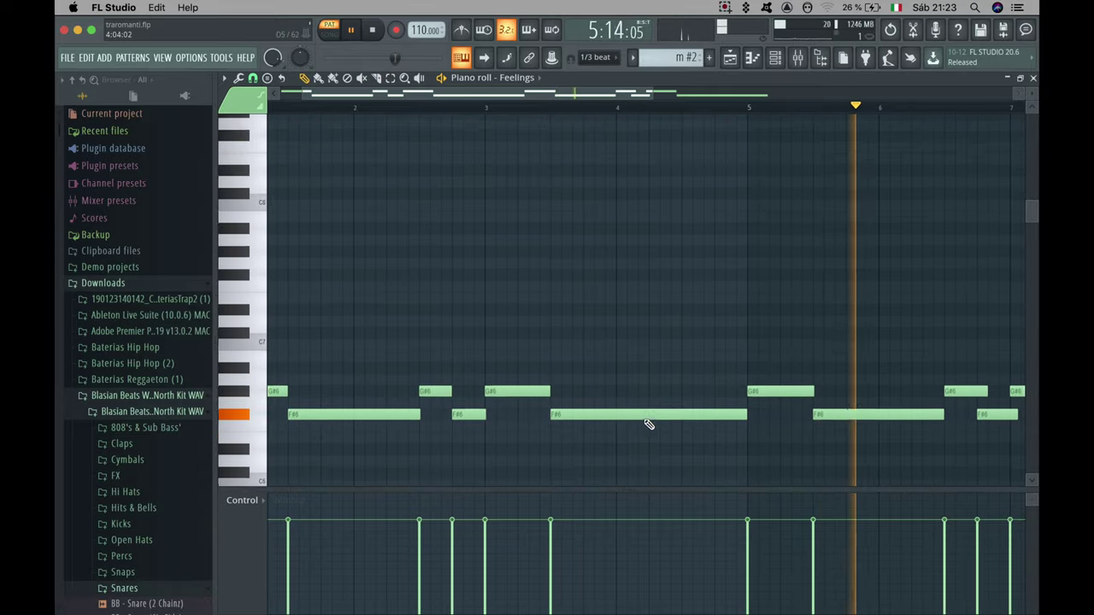
{"action": "scroll", "coordinate": [649, 424], "scroll_direction": "down", "scroll_amount": 3}
{"action": "scroll", "coordinate": [650, 425], "scroll_direction": "down", "scroll_amount": 1}
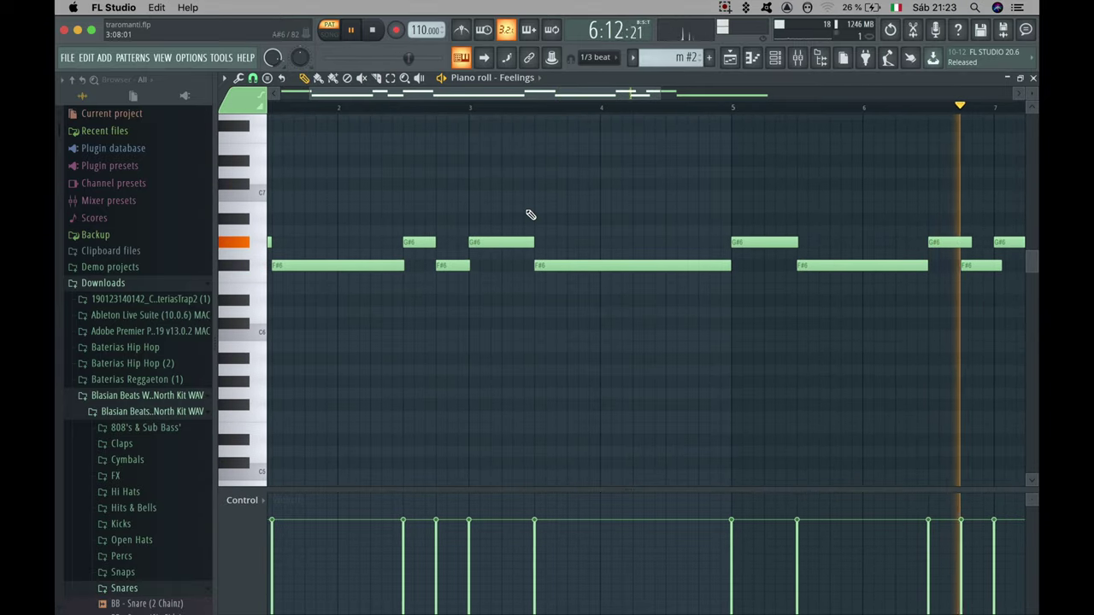
{"action": "left_click", "coordinate": [351, 30]}
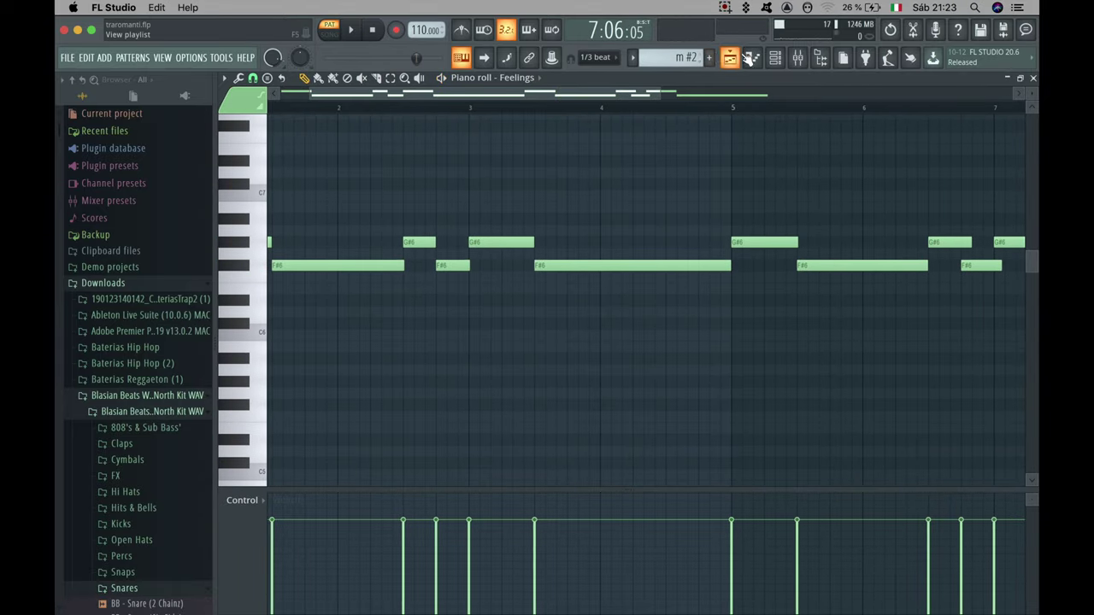
- Play the playlist arrangement in song mode from the start and place an m #2 clip at bar 9 on the first track
{"action": "left_click", "coordinate": [730, 58]}
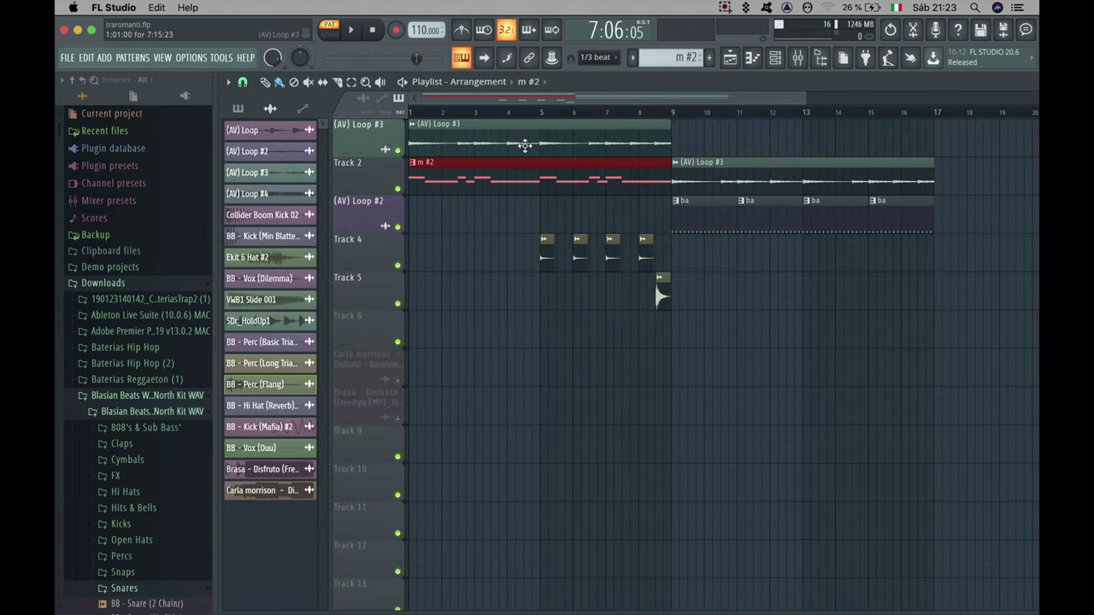
{"action": "left_click", "coordinate": [347, 34]}
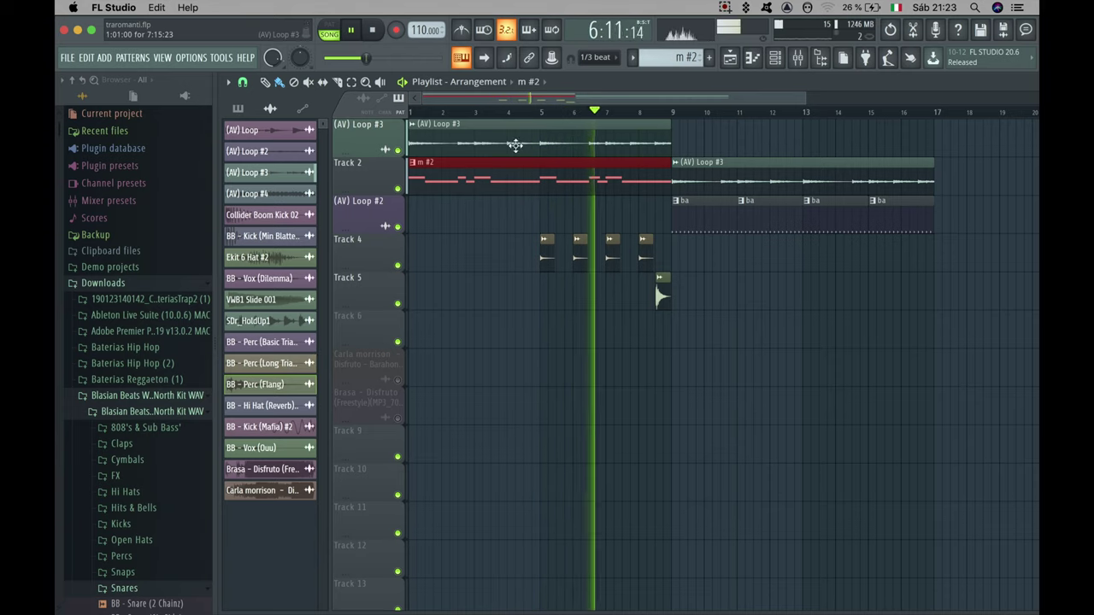
{"action": "mouse_move", "coordinate": [712, 147]}
{"action": "left_mouse_down"}
{"action": "mouse_move", "coordinate": [726, 137]}
{"action": "mouse_move", "coordinate": [712, 135]}
{"action": "left_mouse_up"}
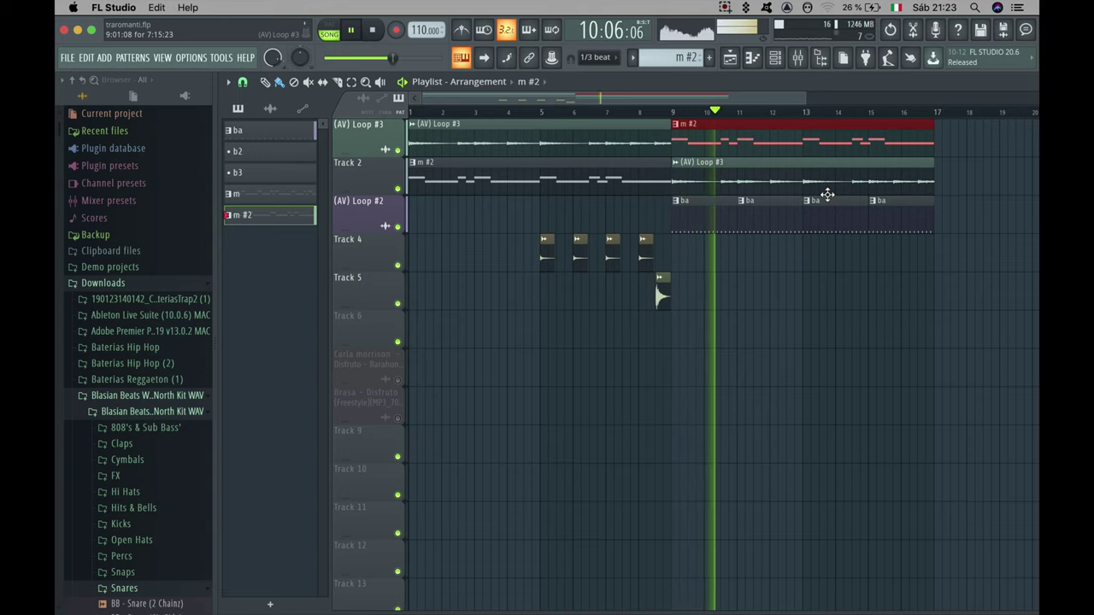
- Listen through the section from bar 9 to the end of bar 16, pause, and move the playhead back to bar 1
{"action": "scroll", "coordinate": [804, 207], "scroll_direction": "right", "scroll_amount": 1}
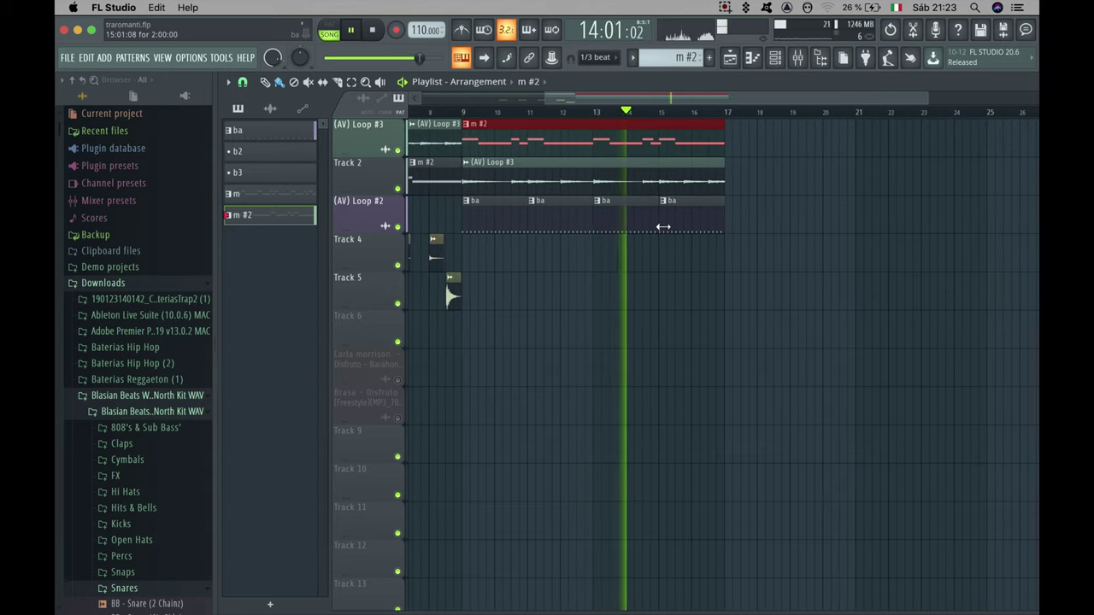
{"action": "left_click", "coordinate": [355, 32]}
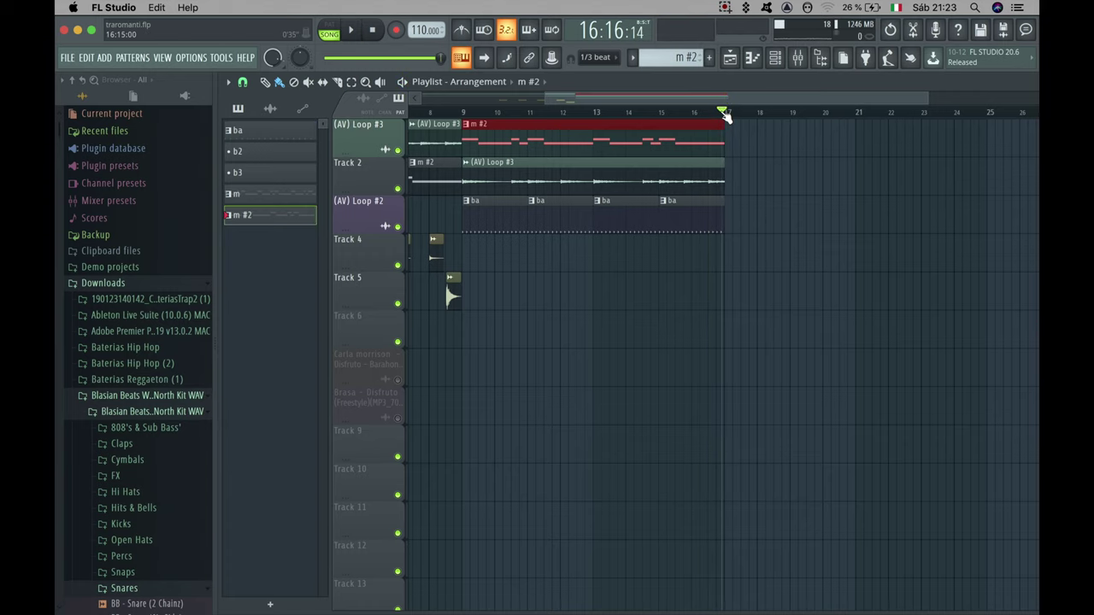
{"action": "left_click_drag", "start_coordinate": [724, 116], "coordinate": [326, 113]}
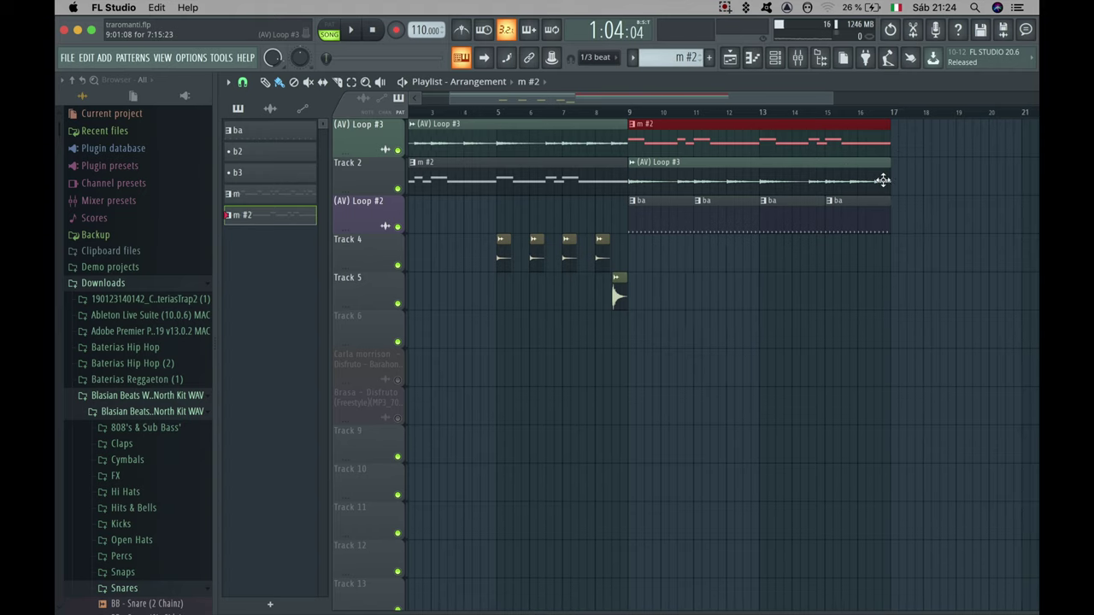
- Place four ba pattern clips back to back on Track 2, filling bars 17 to 24
{"action": "scroll", "coordinate": [883, 179], "scroll_direction": "right", "scroll_amount": 5}
{"action": "scroll", "coordinate": [883, 179], "scroll_direction": "right", "scroll_amount": 7}
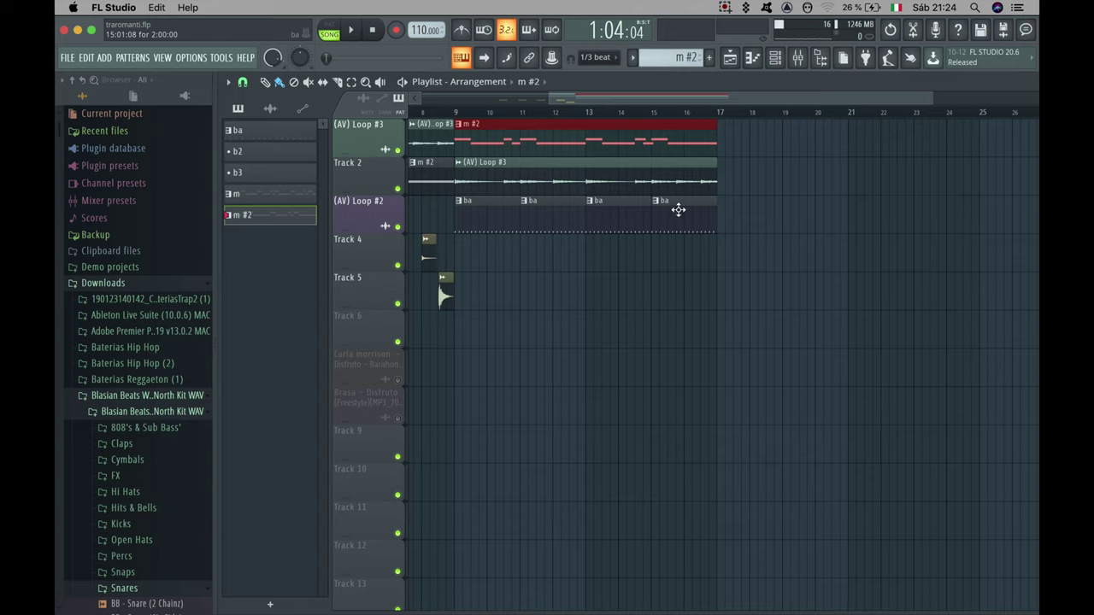
{"action": "left_click", "coordinate": [722, 262]}
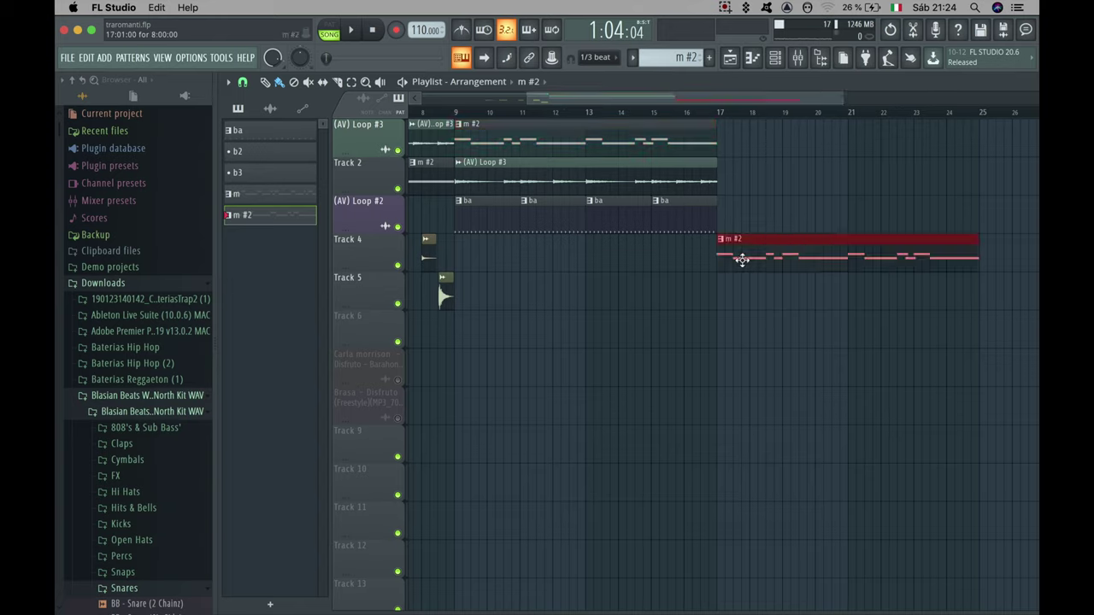
{"action": "right_click", "coordinate": [740, 256]}
{"action": "left_click", "coordinate": [690, 224]}
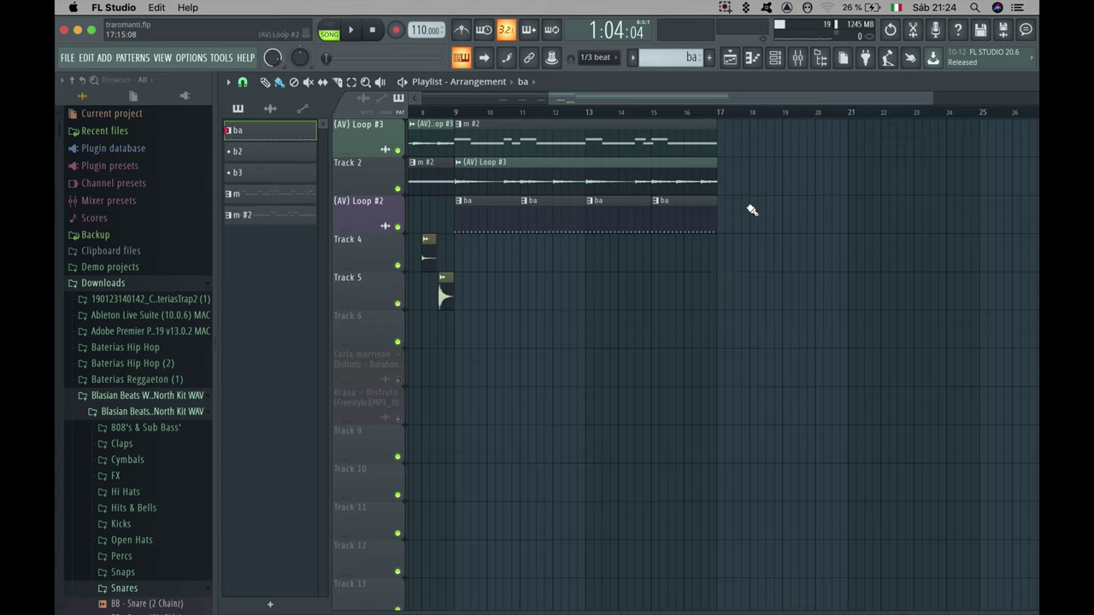
{"action": "left_click", "coordinate": [729, 172]}
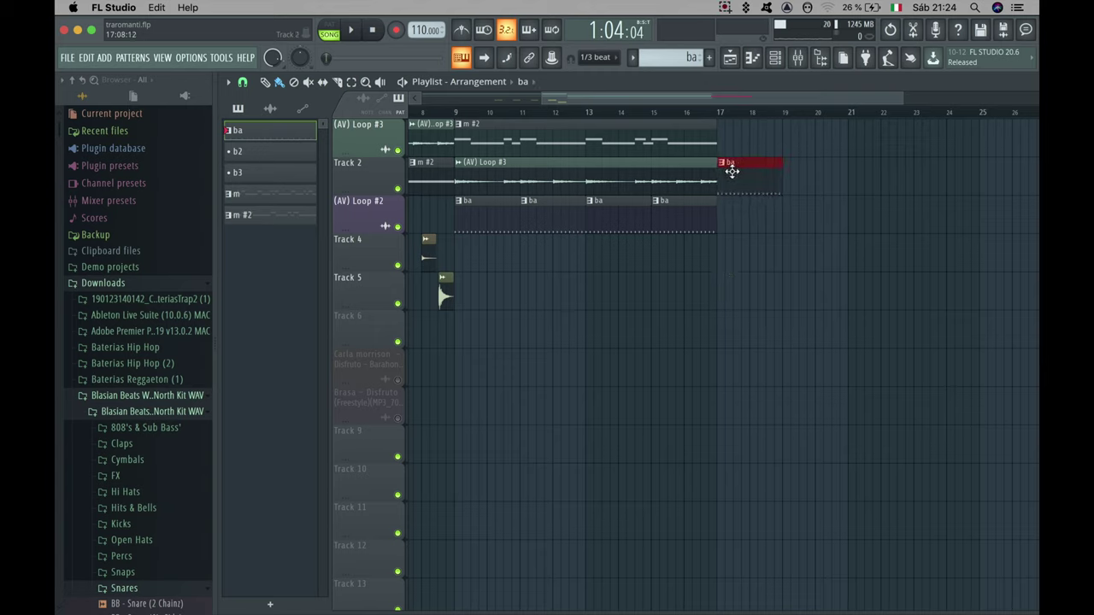
{"action": "mouse_move", "coordinate": [830, 175]}
{"action": "left_mouse_down"}
{"action": "mouse_move", "coordinate": [846, 171]}
{"action": "mouse_move", "coordinate": [816, 168]}
{"action": "left_mouse_up"}
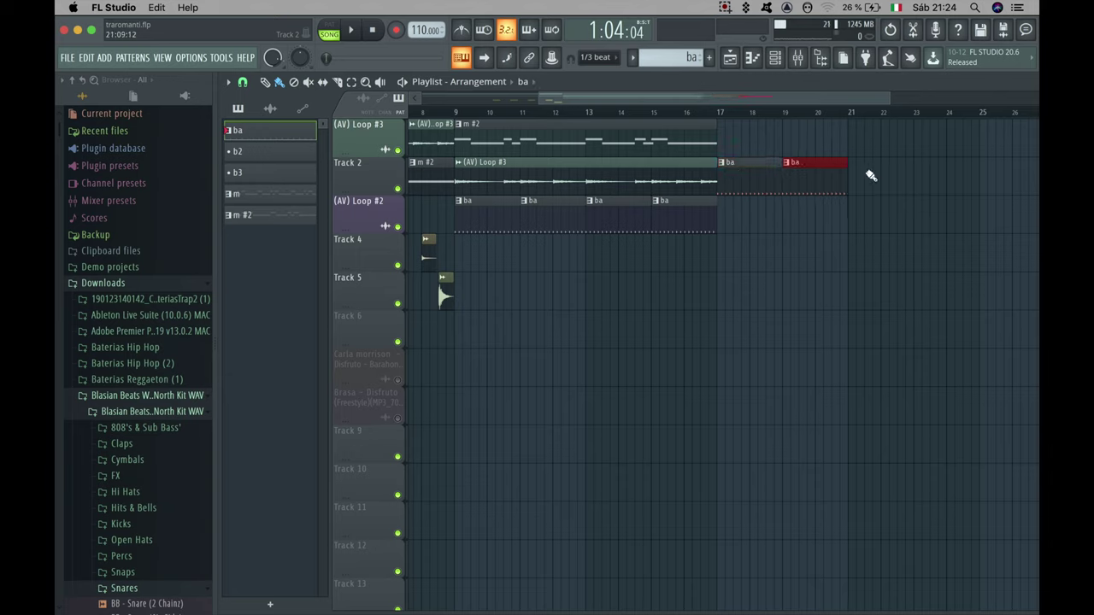
{"action": "left_click_drag", "start_coordinate": [871, 175], "coordinate": [886, 172]}
{"action": "left_click", "coordinate": [937, 172]}
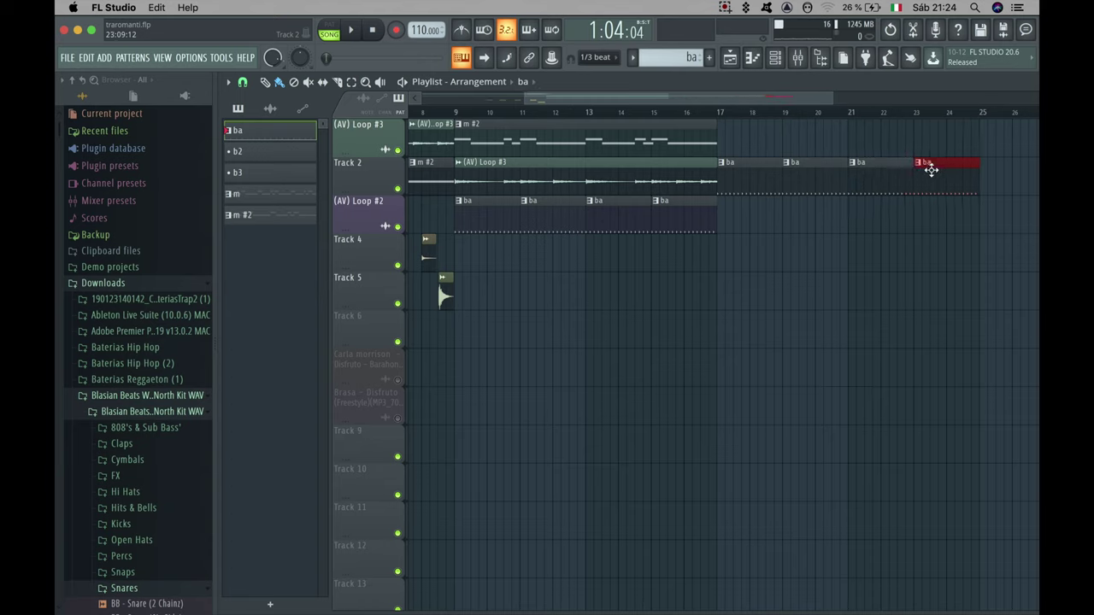
{"action": "left_click", "coordinate": [690, 135]}
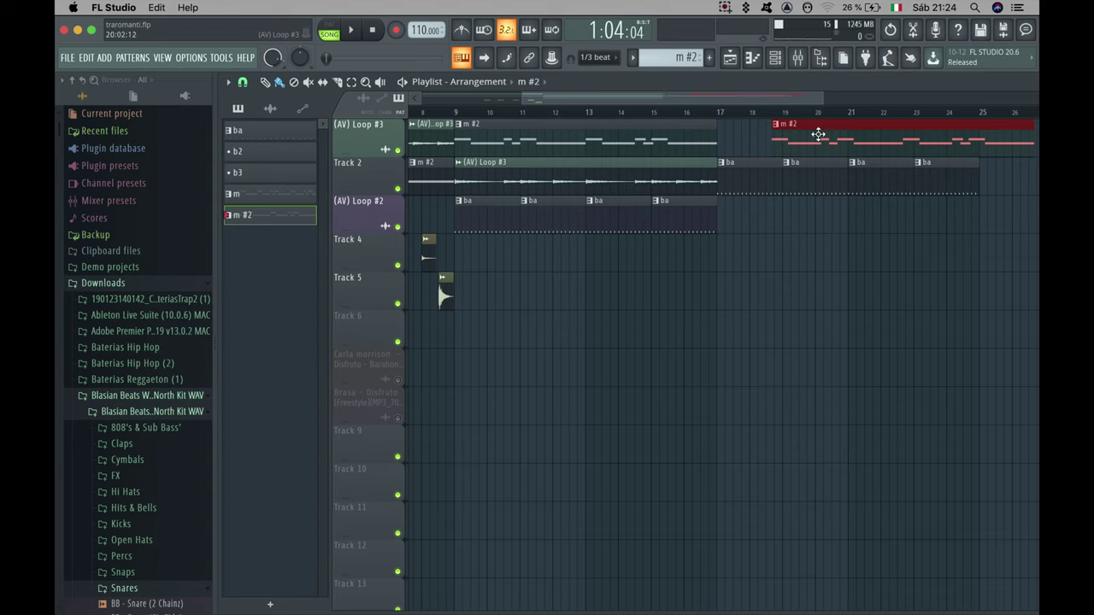
{"action": "left_click_drag", "start_coordinate": [818, 134], "coordinate": [802, 137]}
{"action": "right_click", "coordinate": [814, 135]}
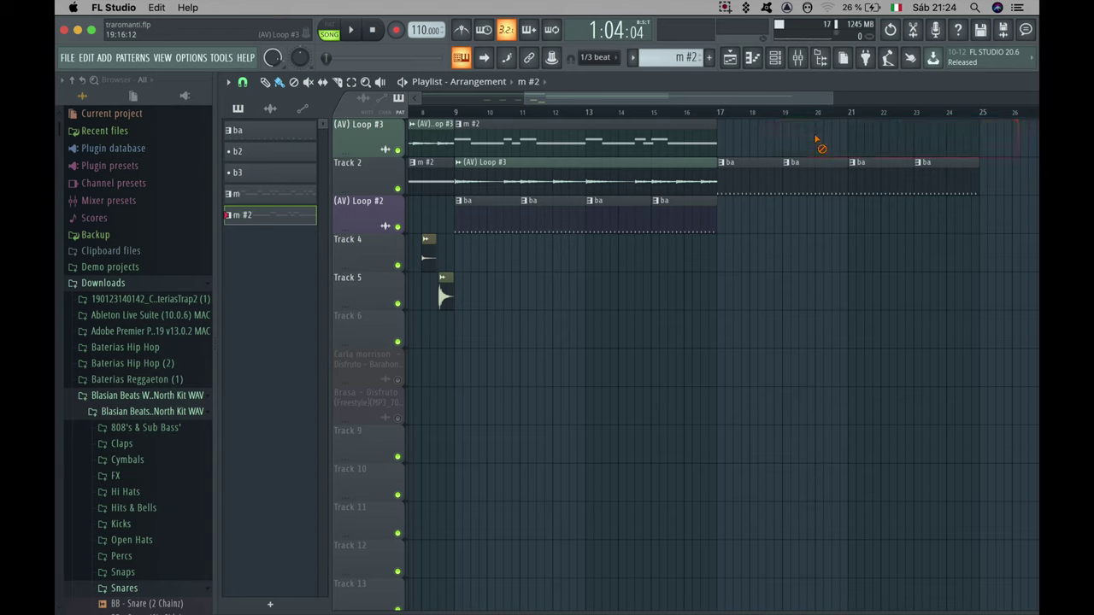
- Place an (AV) Loop #3 audio clip on the third track, starting at bar 17 beneath the ba clips
{"action": "left_click", "coordinate": [592, 177]}
{"action": "left_click", "coordinate": [765, 216]}
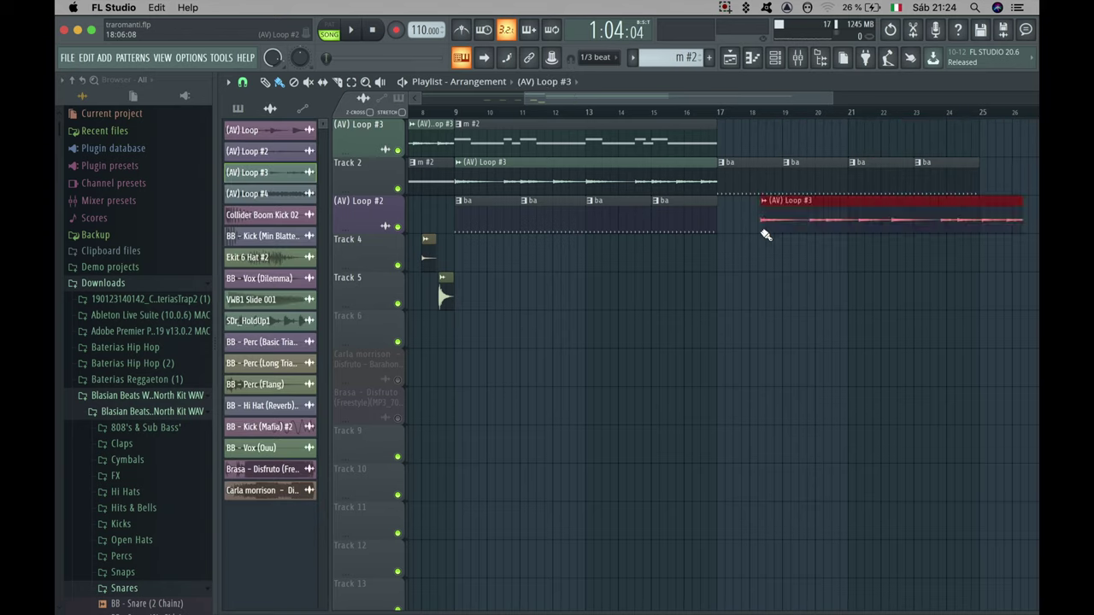
{"action": "left_click_drag", "start_coordinate": [791, 221], "coordinate": [753, 219]}
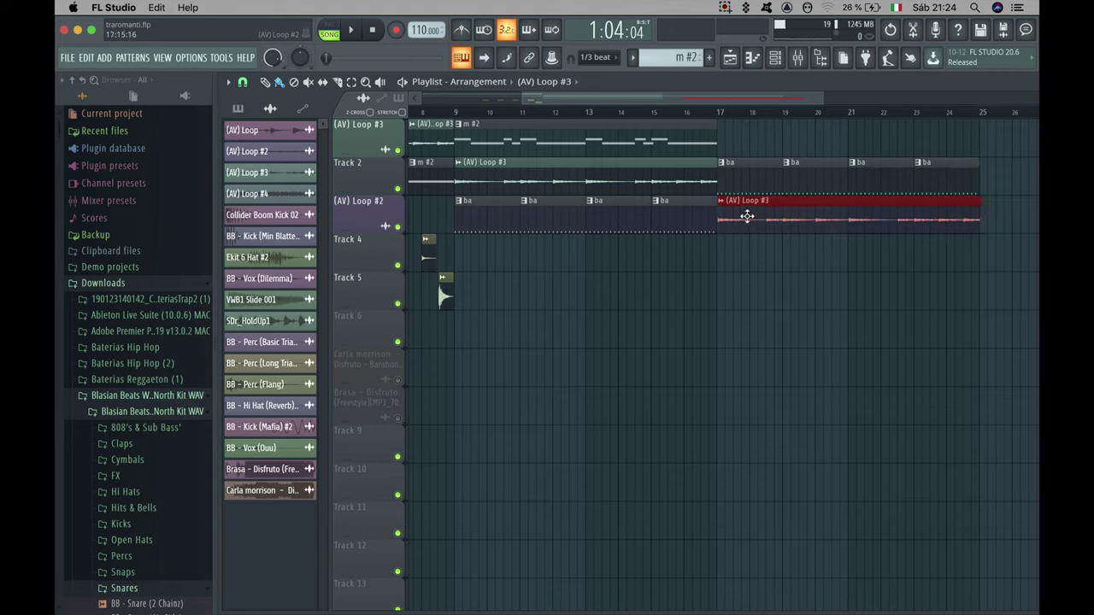
- Repeat the Track 5 clip in the second half of bar 16 and place a BB - Perc (Long Triangle) clip on Track 4 in each bar from 17 to 24
{"action": "left_click", "coordinate": [443, 291]}
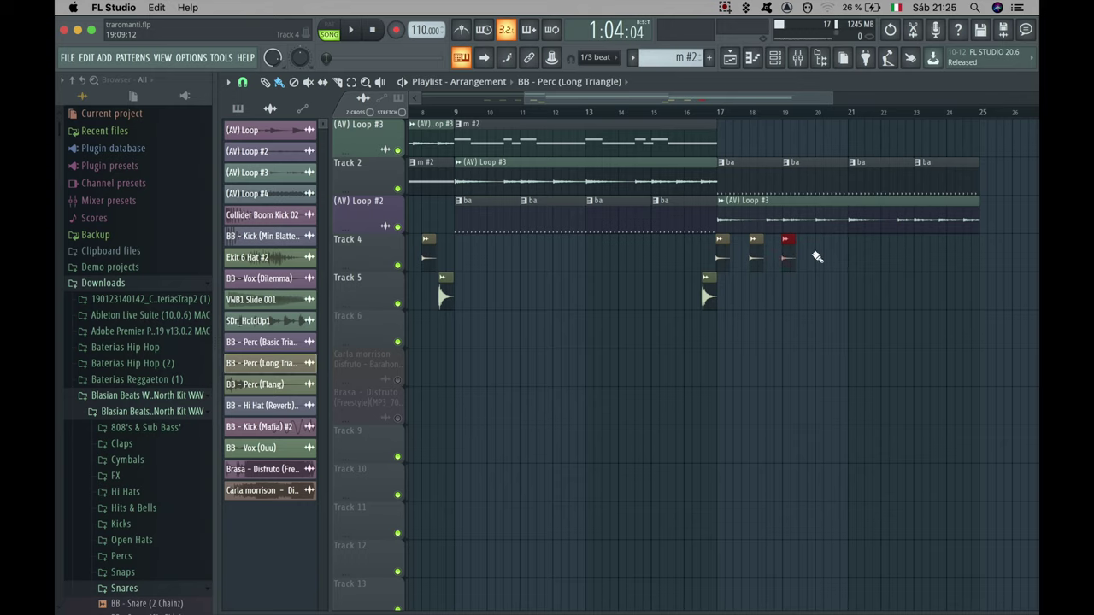
{"action": "left_click", "coordinate": [818, 259]}
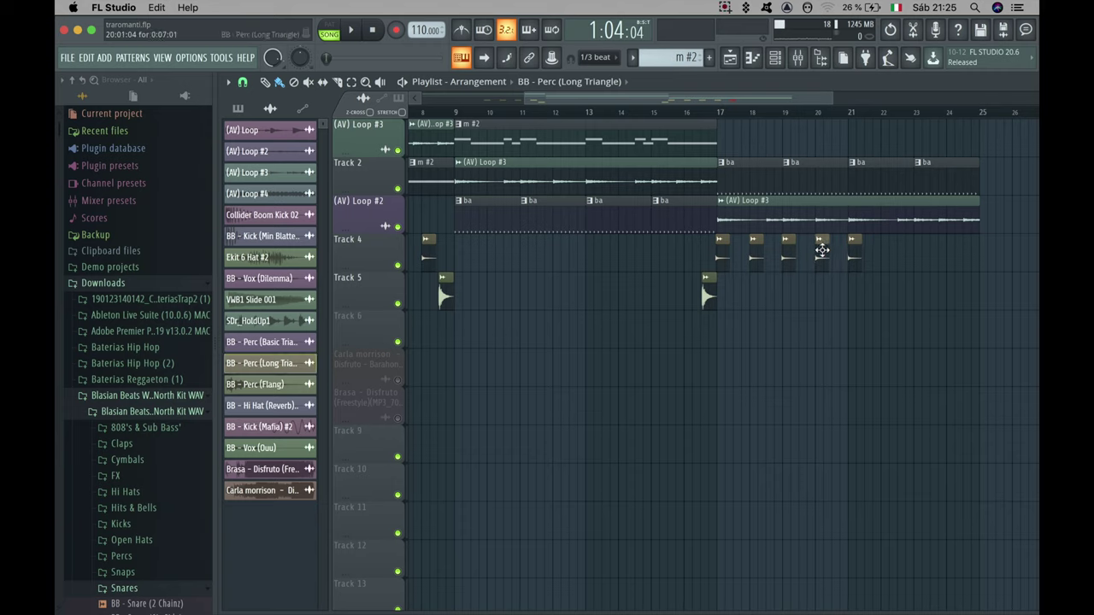
{"action": "left_click", "coordinate": [886, 255]}
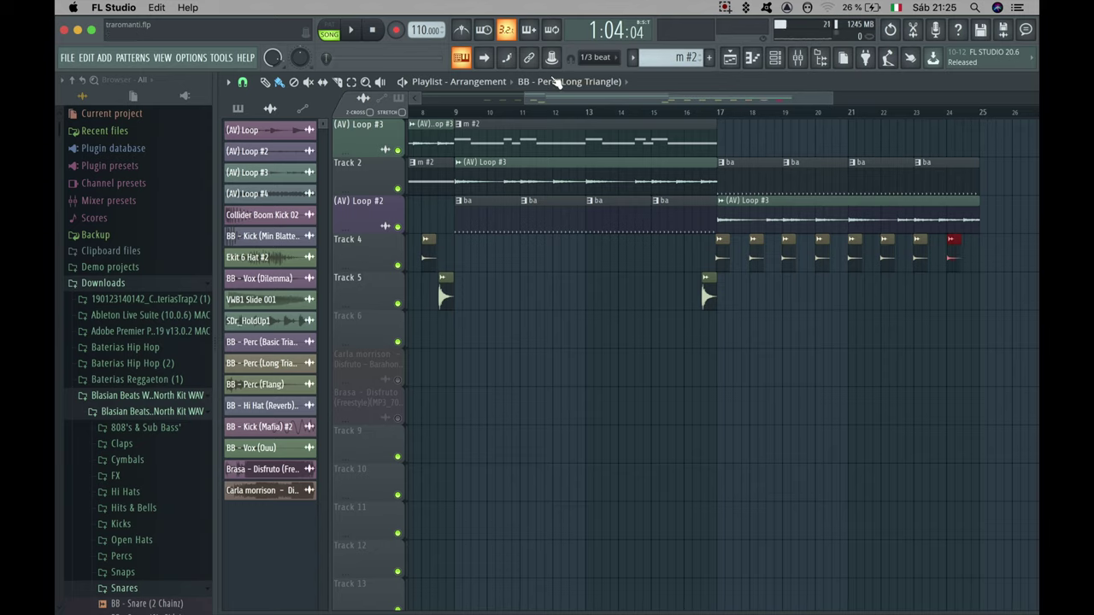
- Play the arrangement from bar 14 to bar 19 to check the transition into the new section, and pause
{"action": "left_click_drag", "start_coordinate": [362, 58], "coordinate": [392, 60]}
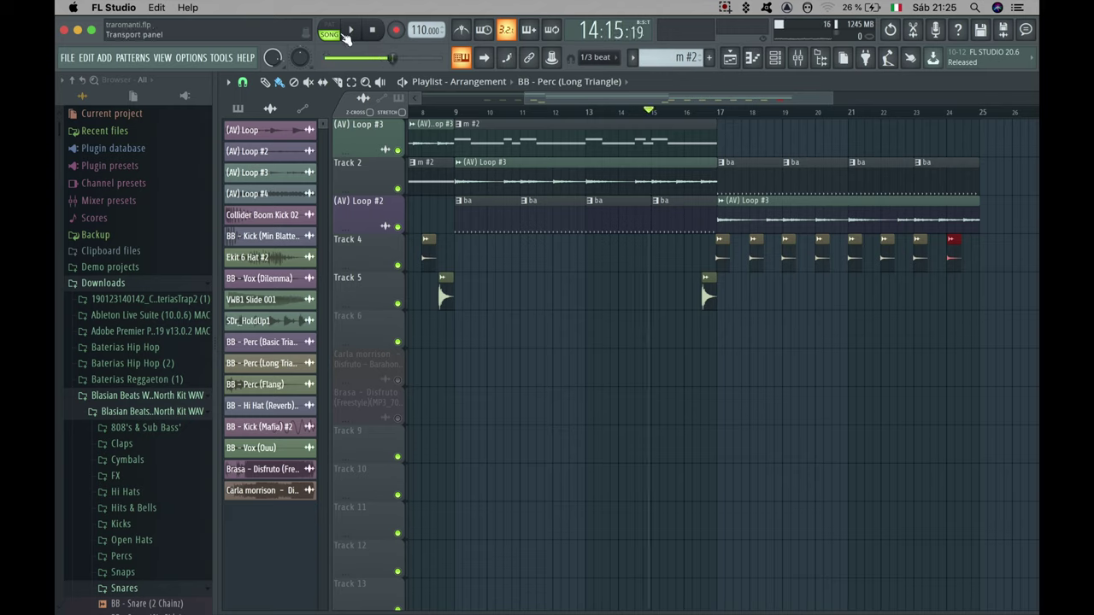
{"action": "left_click", "coordinate": [363, 31]}
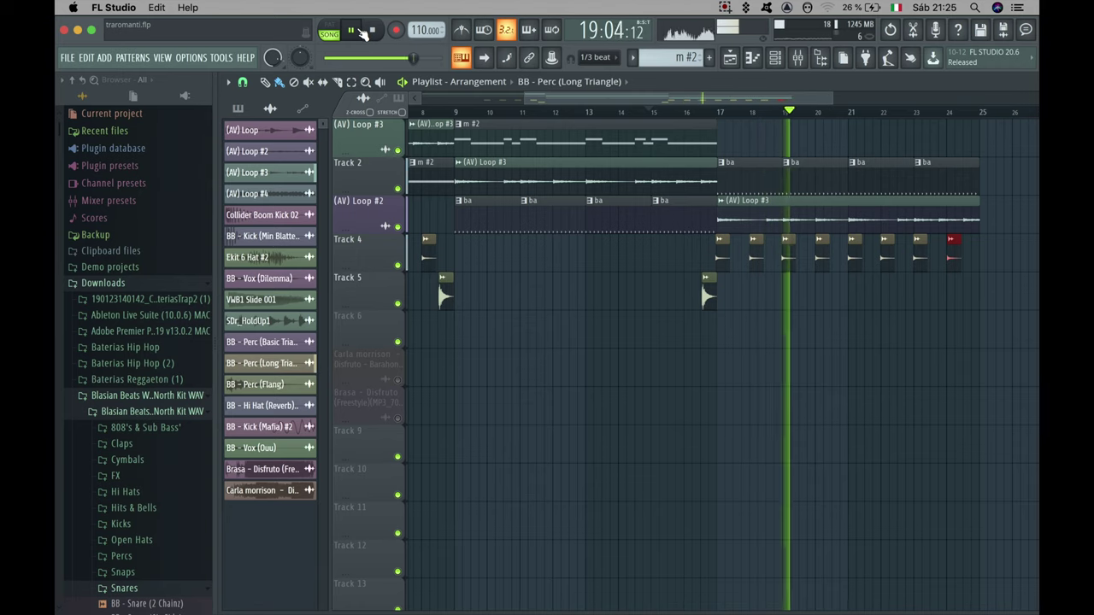
{"action": "left_click", "coordinate": [359, 31]}
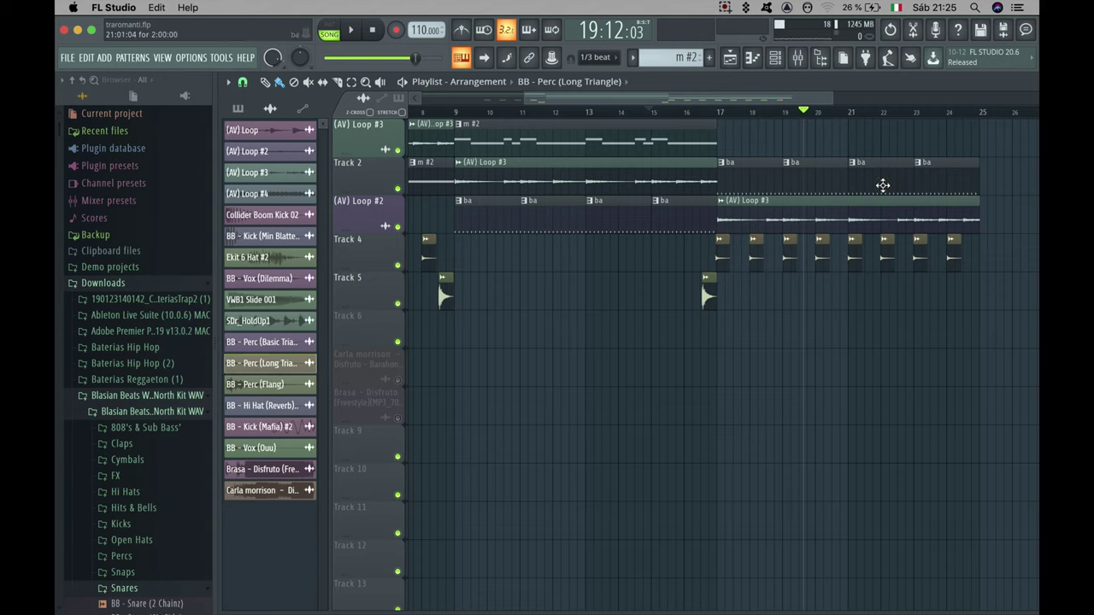
- Make the ba pattern on Track 2 the active pattern and listen to the arrangement from bar 16 to bar 21
{"action": "left_click", "coordinate": [809, 172]}
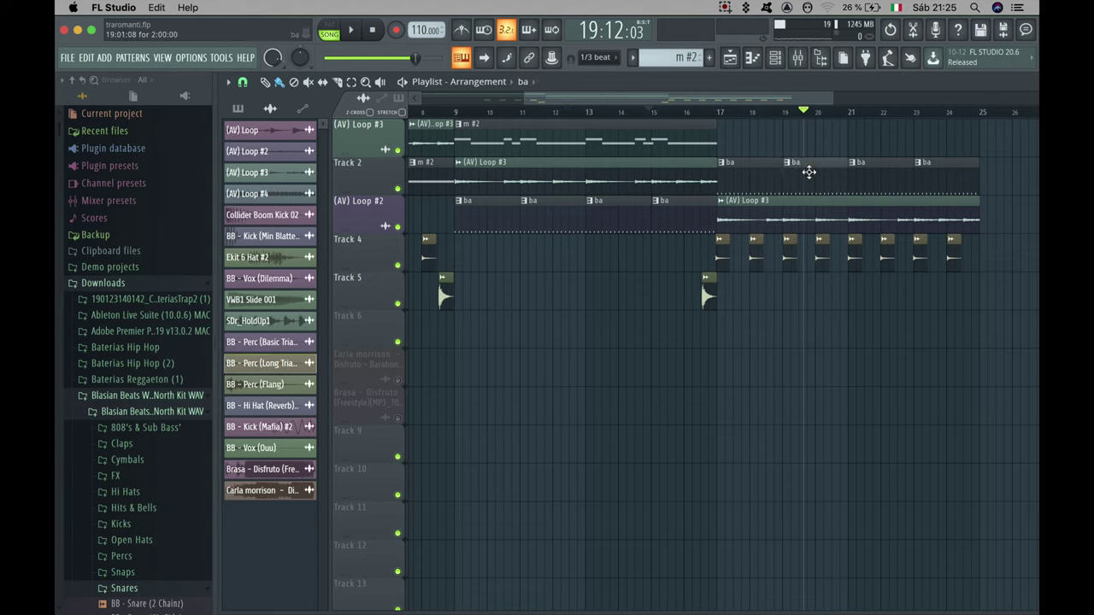
{"action": "double_click", "coordinate": [809, 173]}
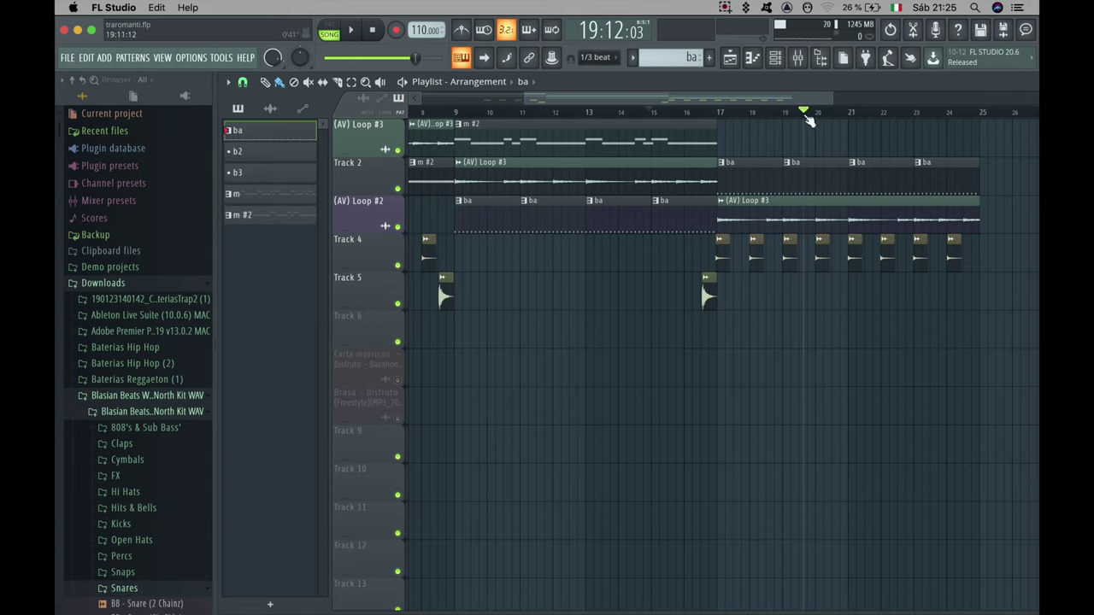
{"action": "left_click_drag", "start_coordinate": [804, 114], "coordinate": [687, 112]}
{"action": "left_click", "coordinate": [349, 31]}
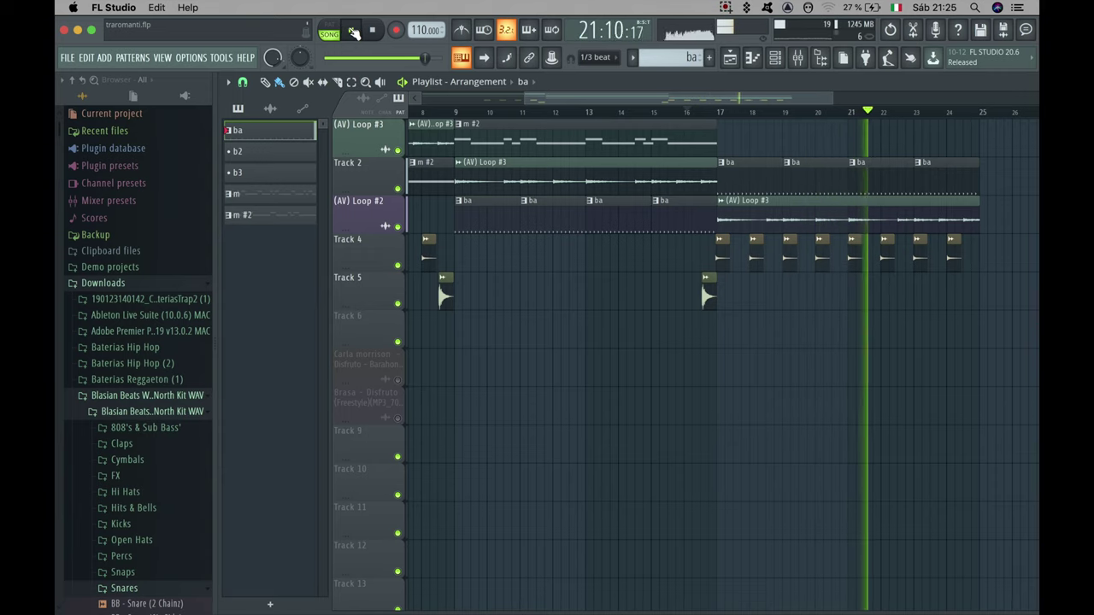
{"action": "left_click", "coordinate": [353, 32]}
- Look over the arranged clips up to bar 24 and return the playhead to bar 1
{"action": "left_click_drag", "start_coordinate": [874, 115], "coordinate": [689, 108]}
{"action": "scroll", "coordinate": [928, 260], "scroll_direction": "right", "scroll_amount": 4}
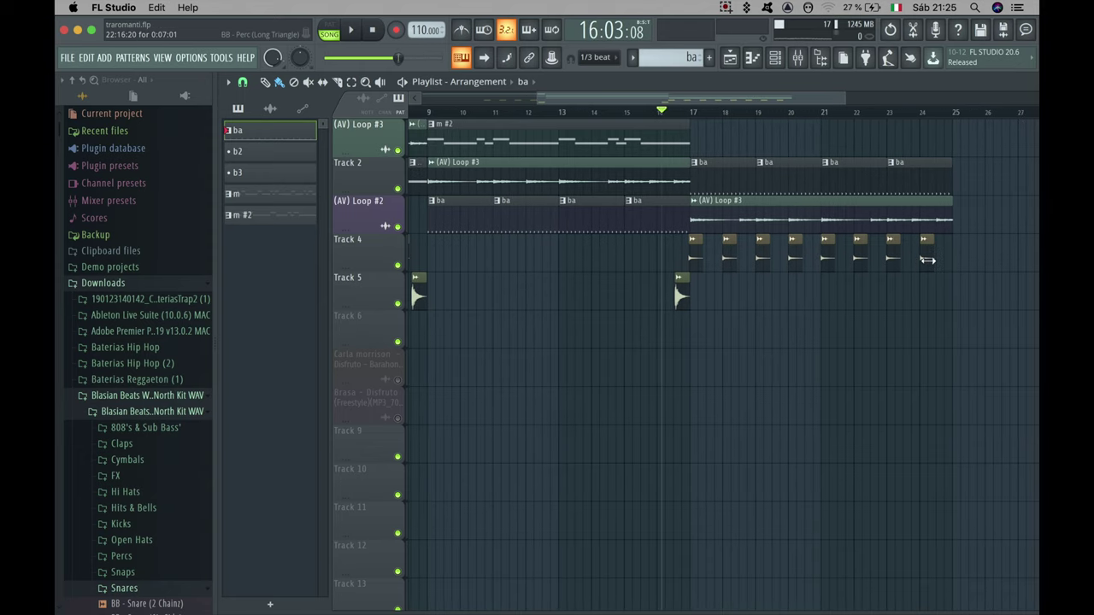
{"action": "scroll", "coordinate": [928, 260], "scroll_direction": "right", "scroll_amount": 4}
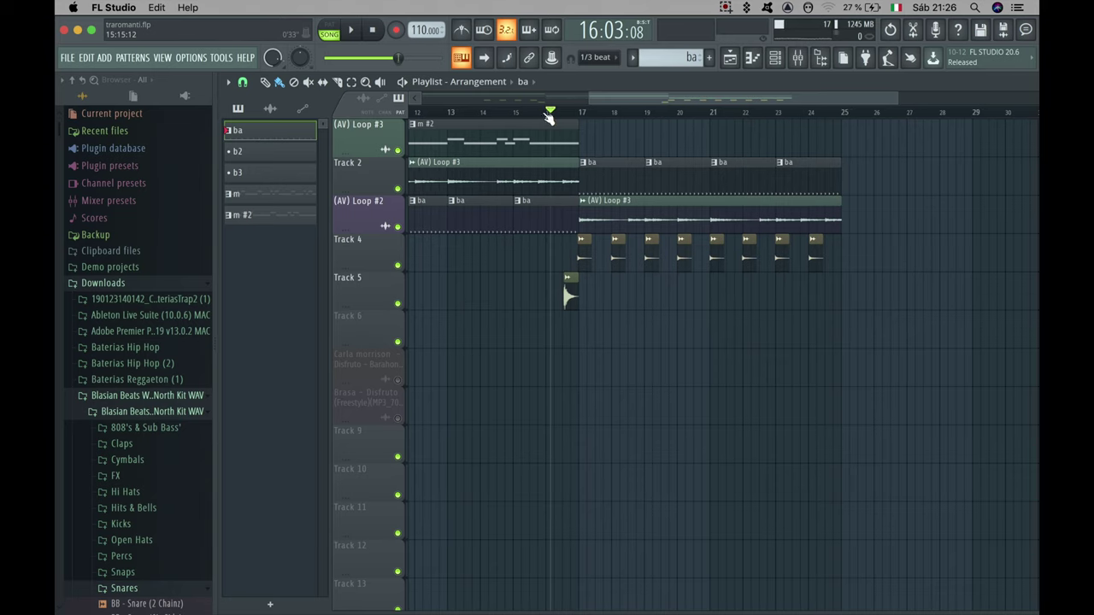
{"action": "left_click_drag", "start_coordinate": [551, 116], "coordinate": [343, 106]}
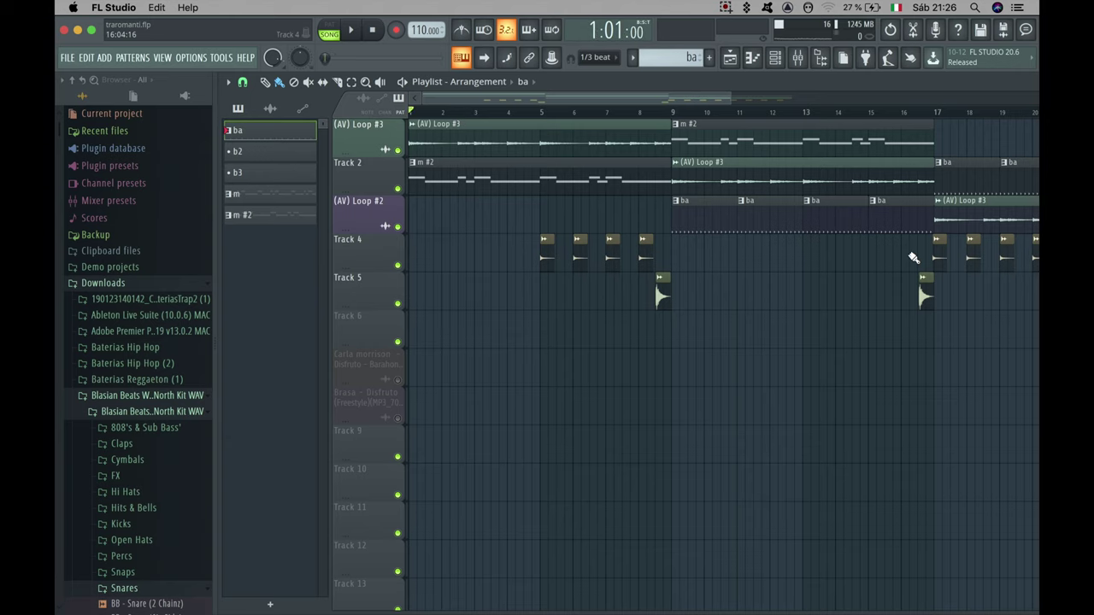
- Move the ba #3 clip from Track 6 to bar 15 of the third track, after the other ba #3 clips
{"action": "scroll", "coordinate": [913, 258], "scroll_direction": "right", "scroll_amount": 1}
{"action": "scroll", "coordinate": [866, 217], "scroll_direction": "right", "scroll_amount": 4}
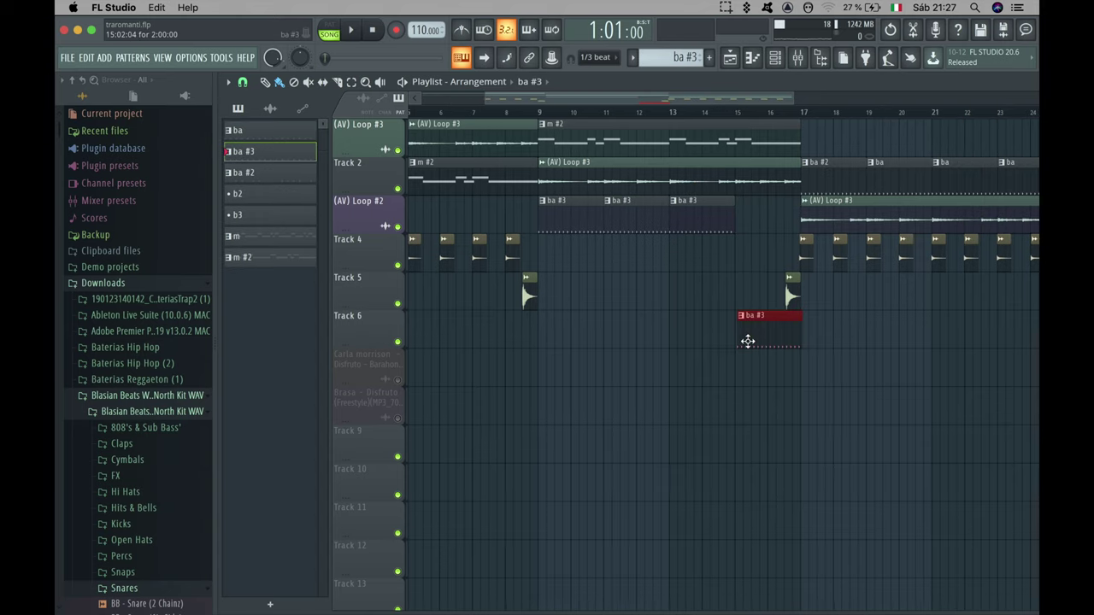
{"action": "left_click_drag", "start_coordinate": [747, 339], "coordinate": [746, 205]}
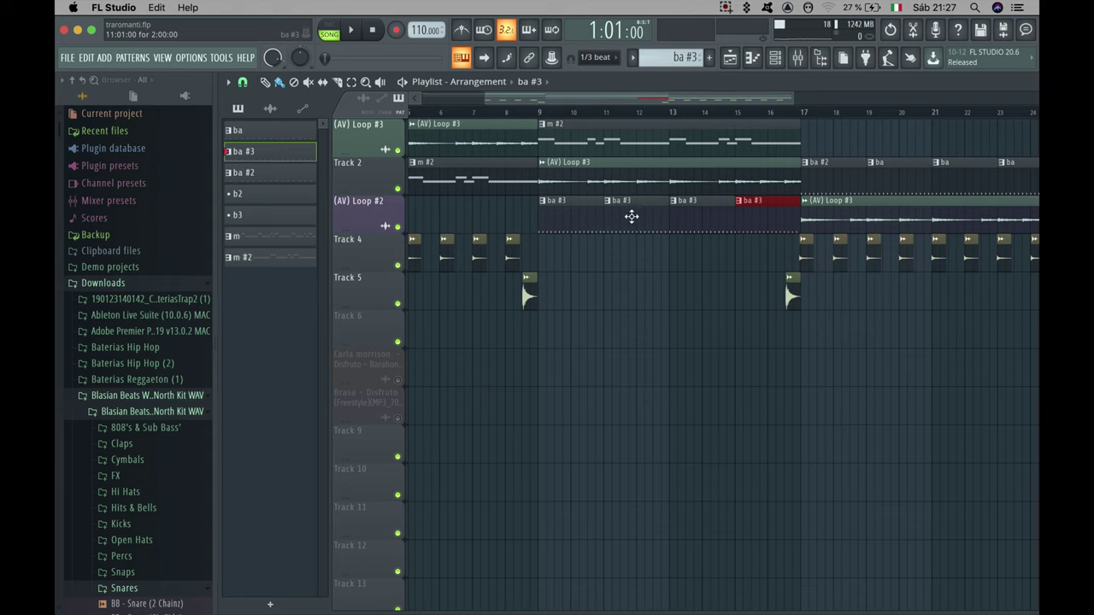
- Play the ba #3 pattern in pattern mode and add reverb hi-hat hits on steps 6, 8, 22 and 24
{"action": "left_click", "coordinate": [775, 57]}
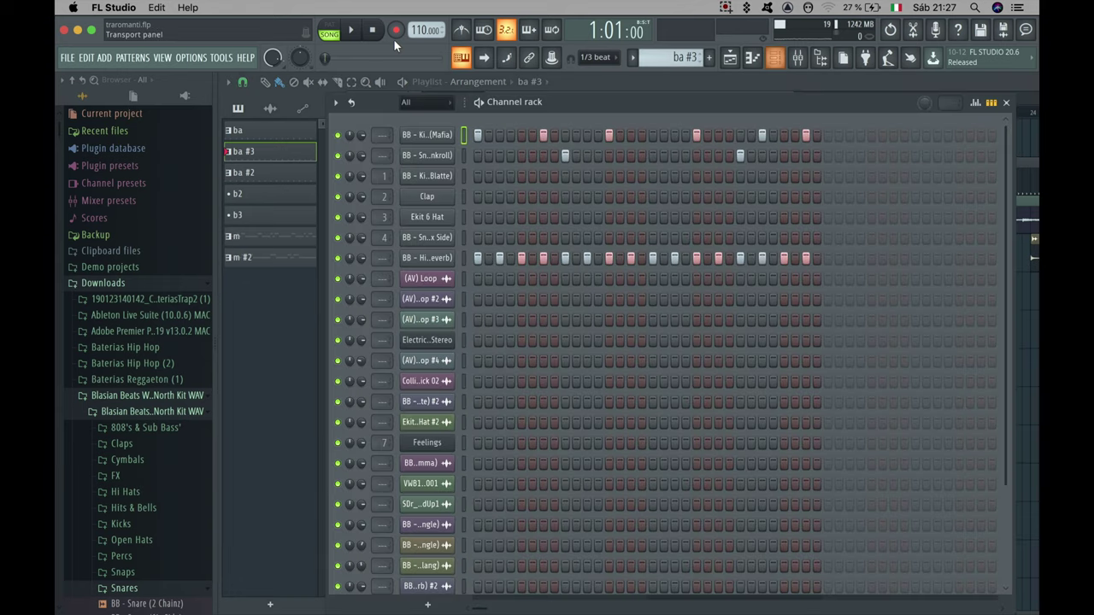
{"action": "left_click", "coordinate": [330, 32]}
{"action": "left_click", "coordinate": [350, 30]}
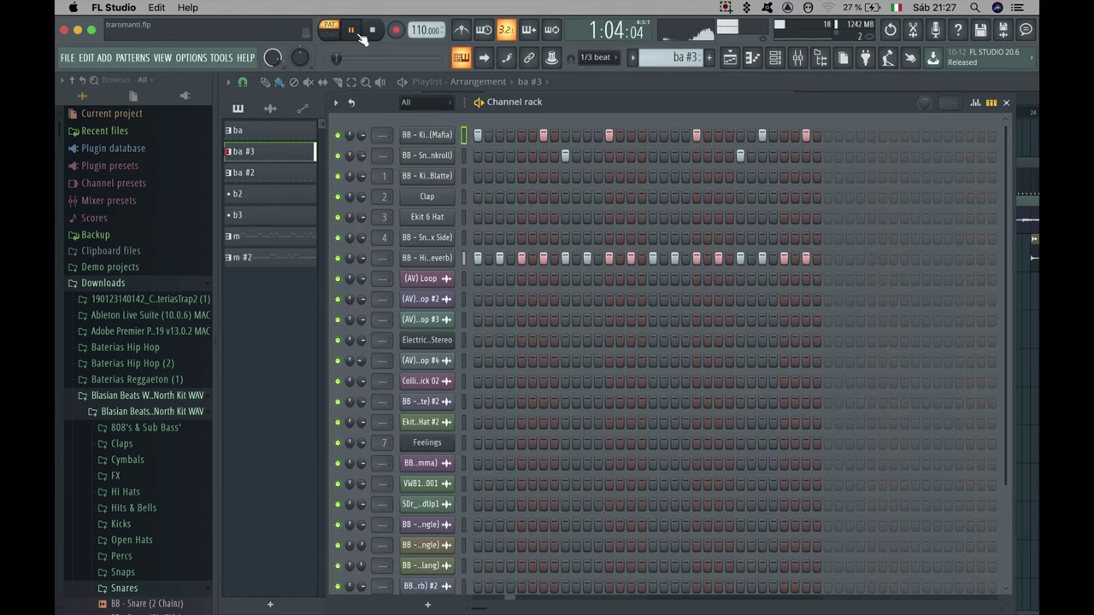
{"action": "left_click", "coordinate": [532, 258]}
{"action": "left_click", "coordinate": [554, 258]}
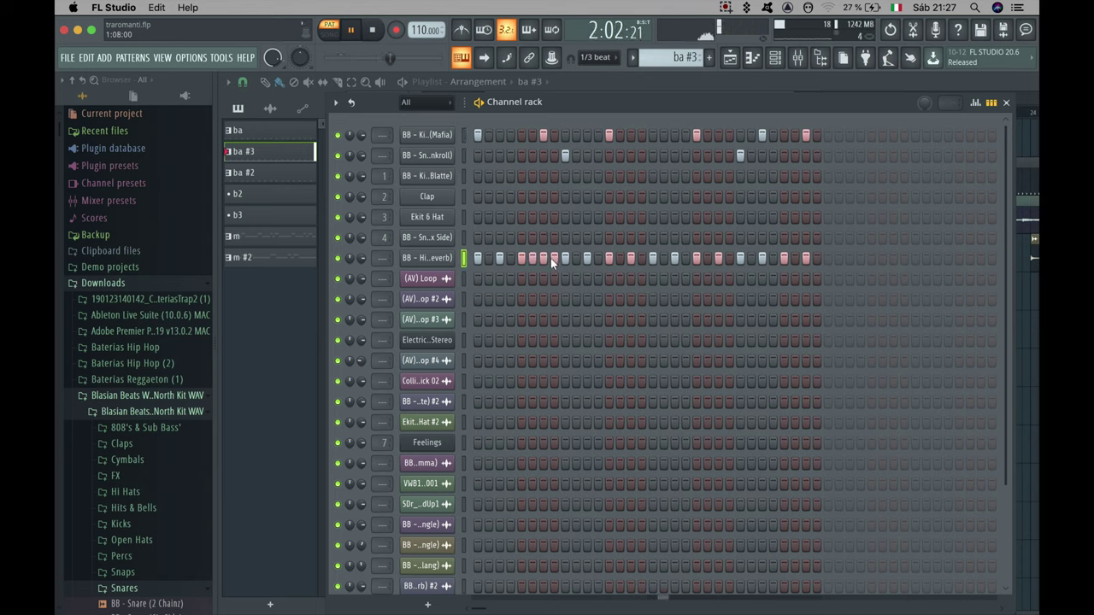
{"action": "left_click", "coordinate": [708, 258]}
{"action": "left_click", "coordinate": [728, 258]}
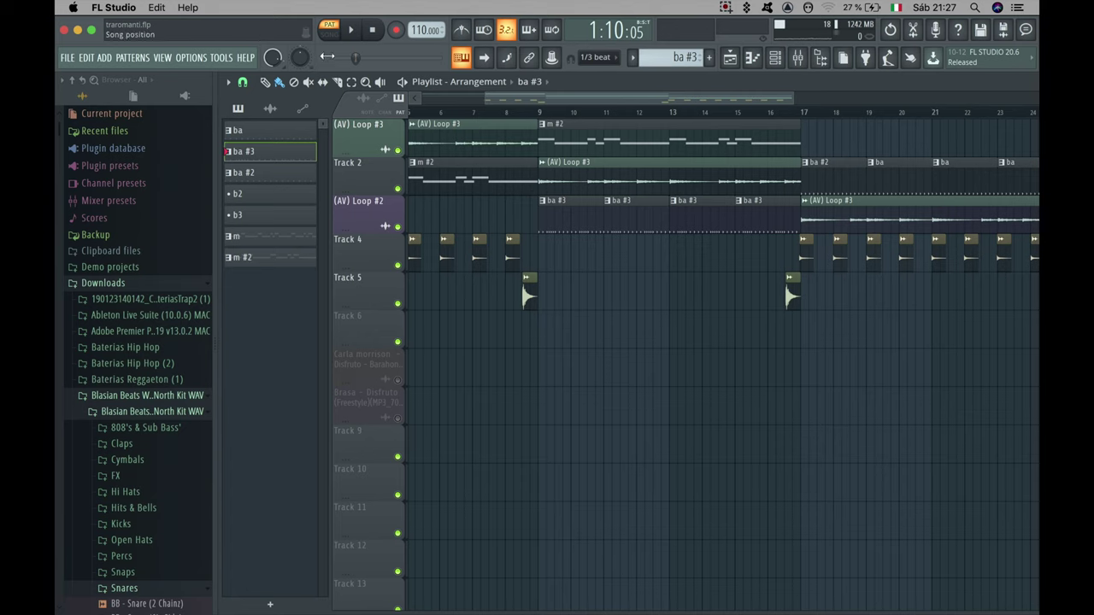
- Listen to the arrangement in song mode into bar 12, pause, and move the playhead back to about bar 7
{"action": "left_click", "coordinate": [352, 31]}
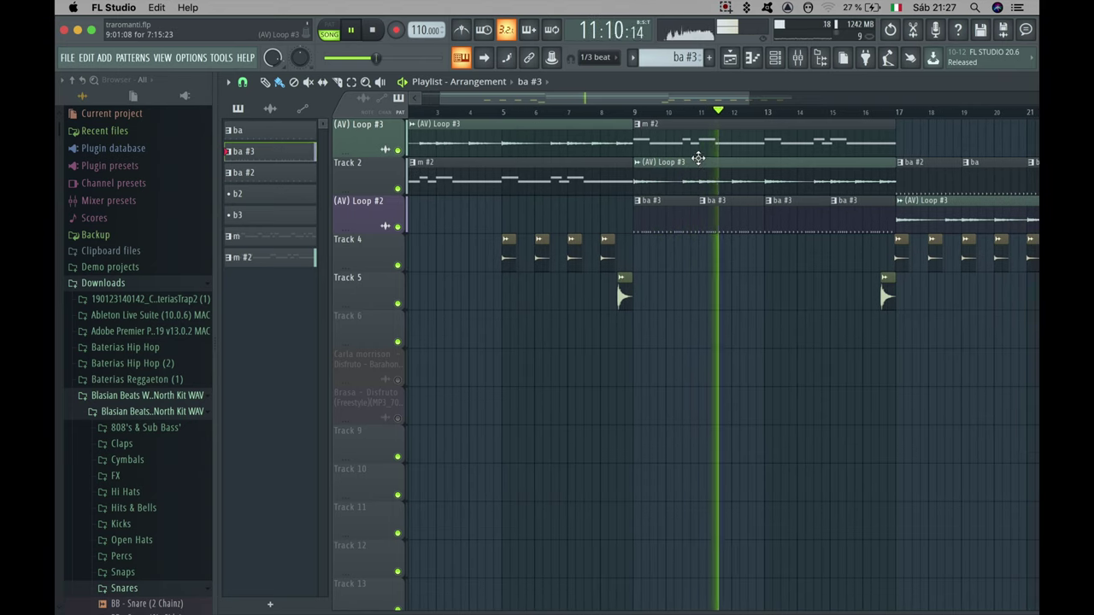
{"action": "key", "text": "space"}
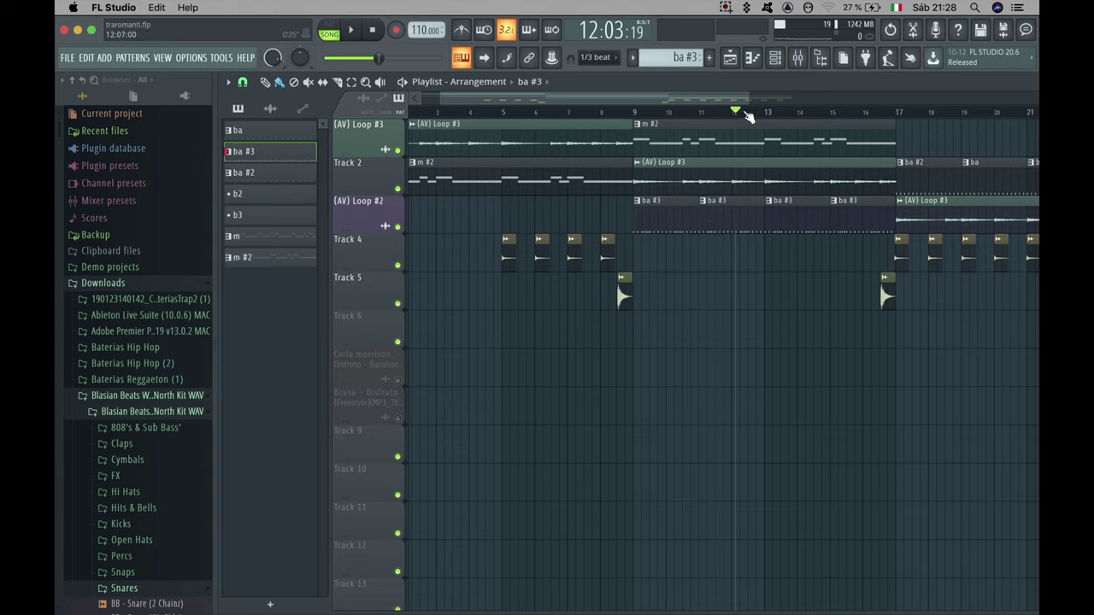
{"action": "left_click_drag", "start_coordinate": [747, 116], "coordinate": [564, 101]}
- Play from about bar 7 to bar 16, pause, and move the playhead back to bar 12
{"action": "left_click", "coordinate": [353, 32]}
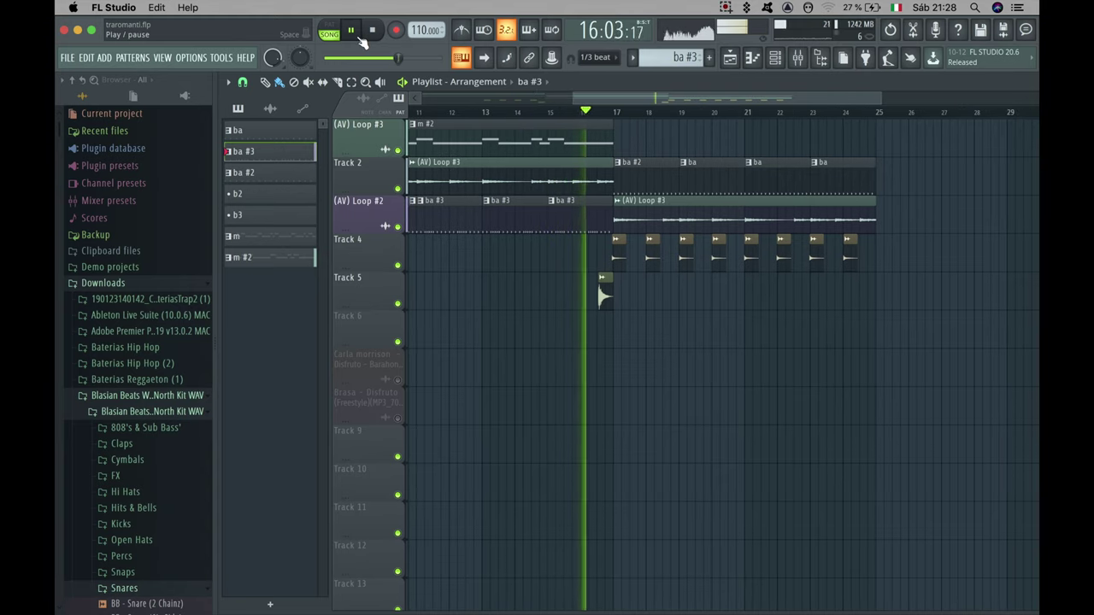
{"action": "key", "text": "space"}
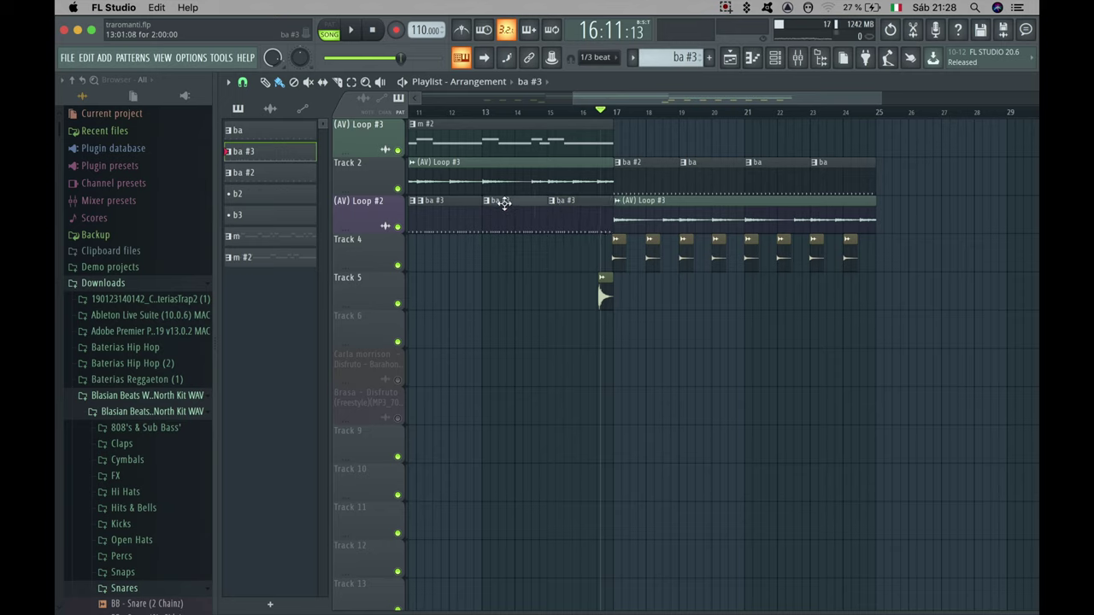
{"action": "left_click_drag", "start_coordinate": [605, 116], "coordinate": [458, 96]}
- Play from bar 12 into bar 18, pause, and look over the arrangement's end and its earlier bars
{"action": "left_click", "coordinate": [351, 33]}
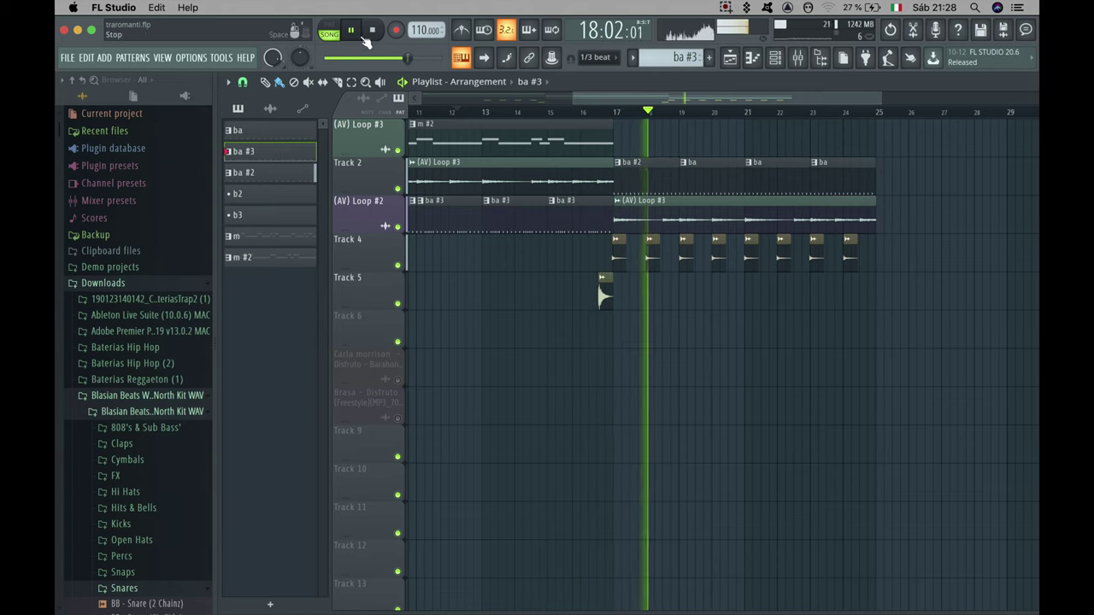
{"action": "key", "text": "space"}
{"action": "scroll", "coordinate": [1013, 212], "scroll_direction": "right", "scroll_amount": 3}
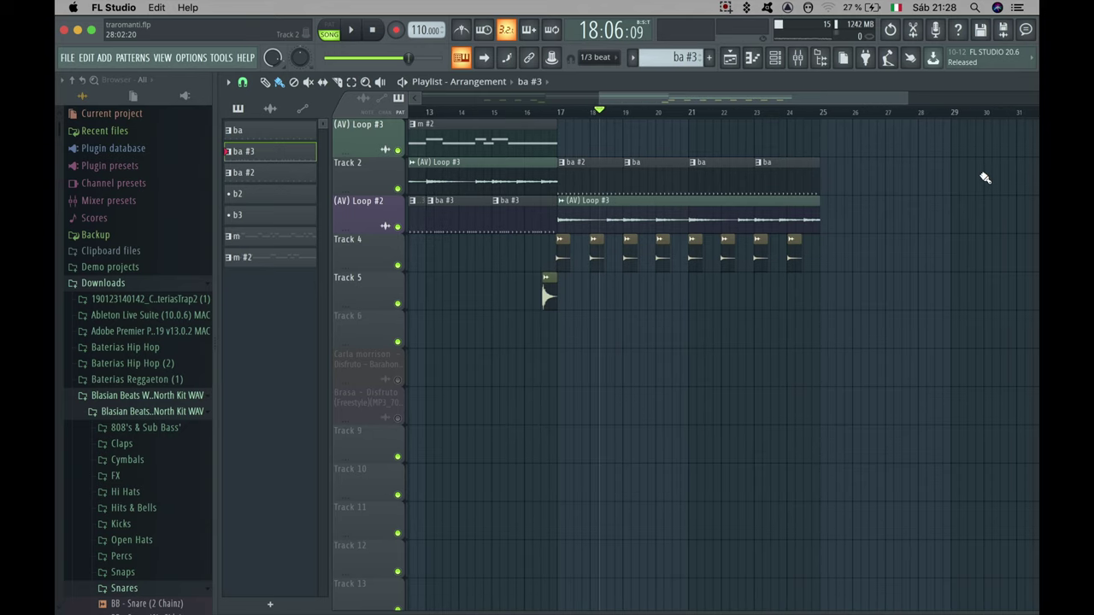
{"action": "scroll", "coordinate": [831, 216], "scroll_direction": "right", "scroll_amount": 4}
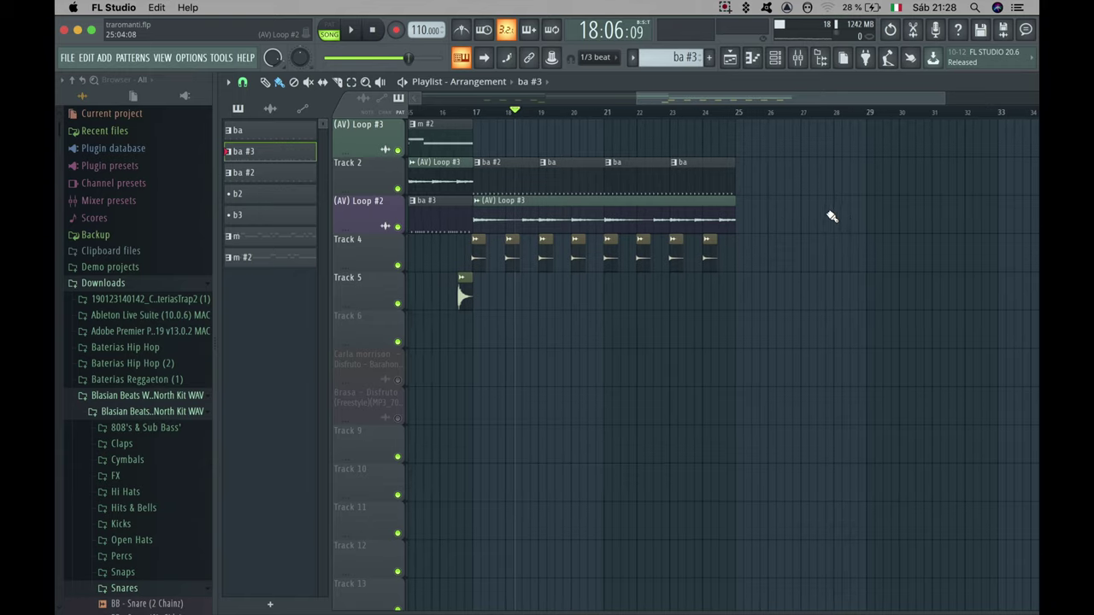
{"action": "scroll", "coordinate": [831, 216], "scroll_direction": "left", "scroll_amount": 8}
{"action": "scroll", "coordinate": [831, 217], "scroll_direction": "left", "scroll_amount": 5}
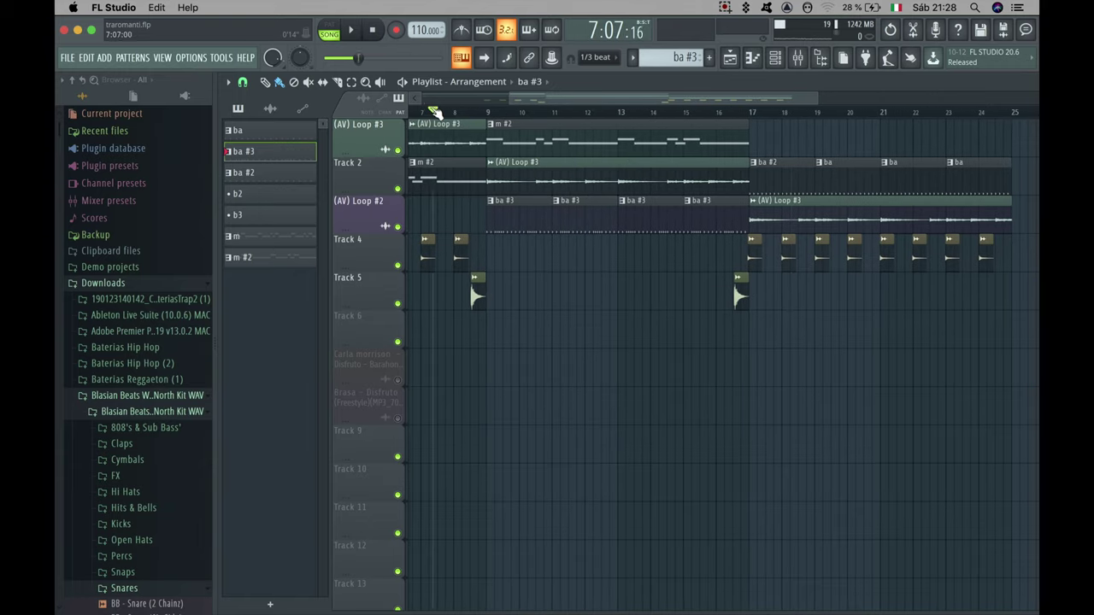
- Set the playhead in bar 7 and listen through the drum entry at bar 9 until bar 12
{"action": "mouse_move", "coordinate": [434, 112]}
{"action": "left_mouse_down"}
{"action": "mouse_move", "coordinate": [373, 115]}
{"action": "mouse_move", "coordinate": [541, 110]}
{"action": "left_mouse_up"}
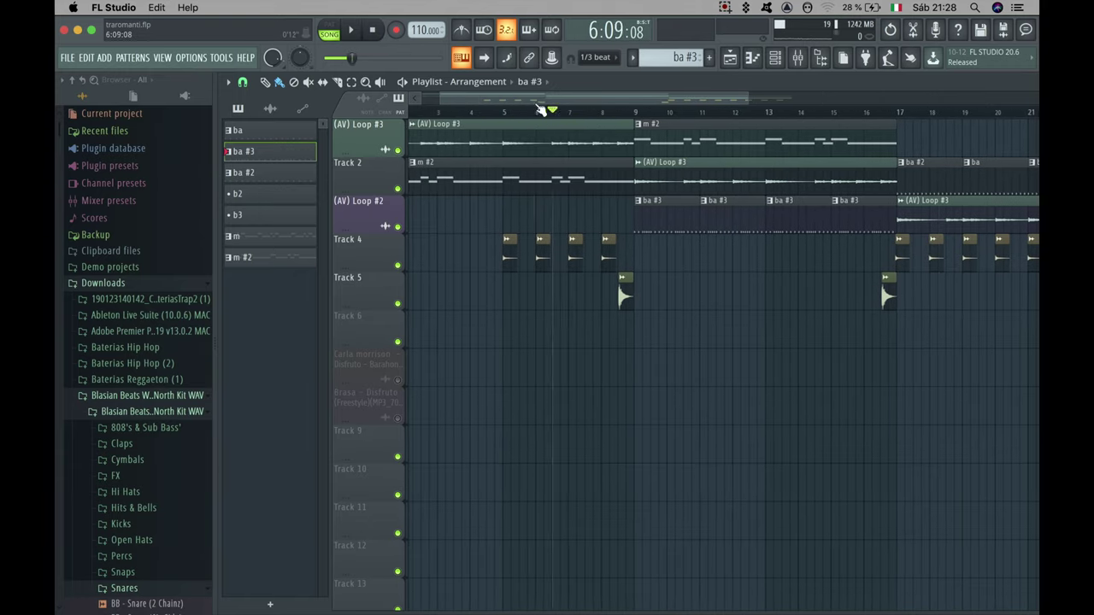
{"action": "left_click", "coordinate": [353, 32]}
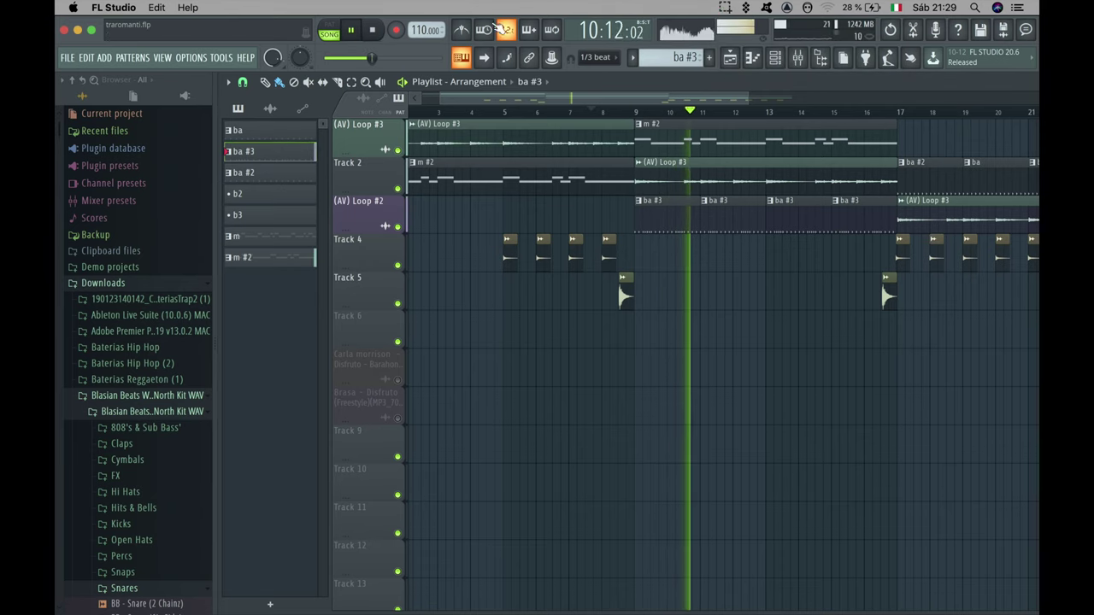
{"action": "left_click", "coordinate": [353, 32]}
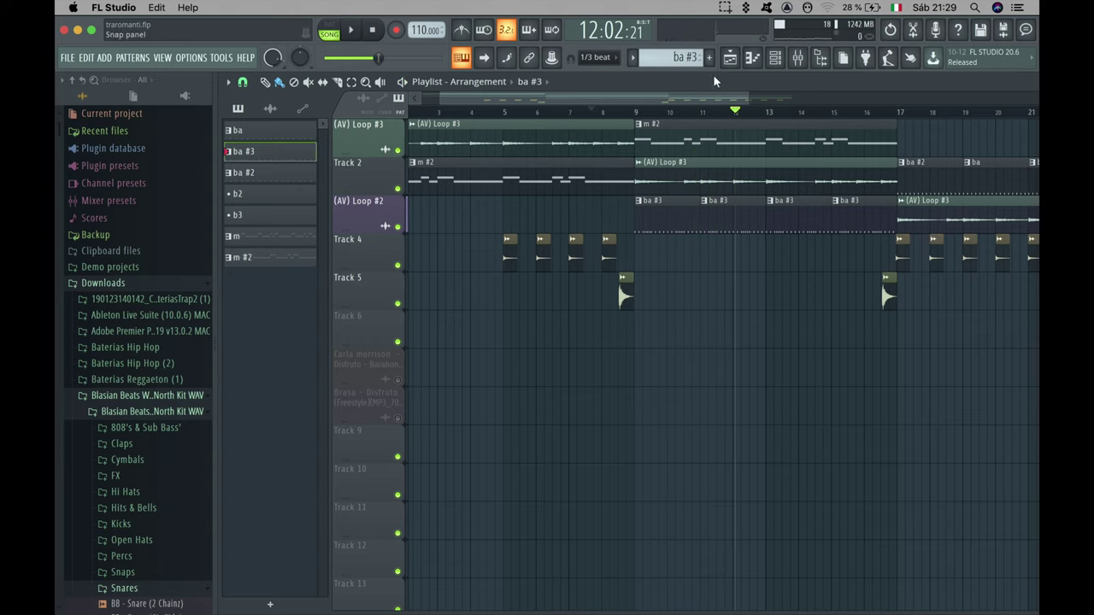
{"action": "left_click", "coordinate": [723, 7]}
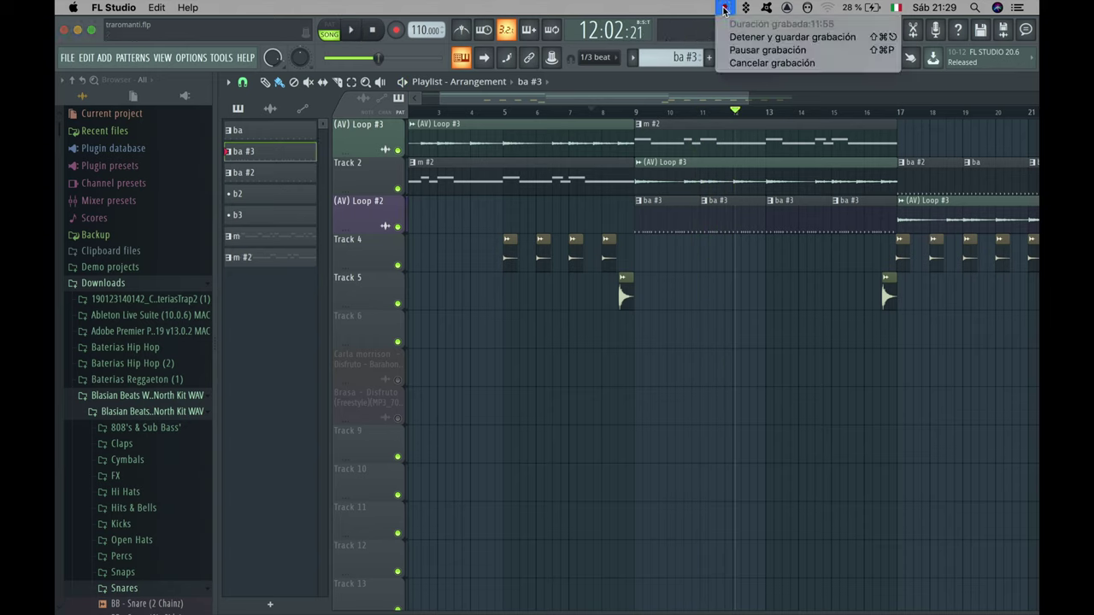
{"action": "left_click", "coordinate": [774, 40]}
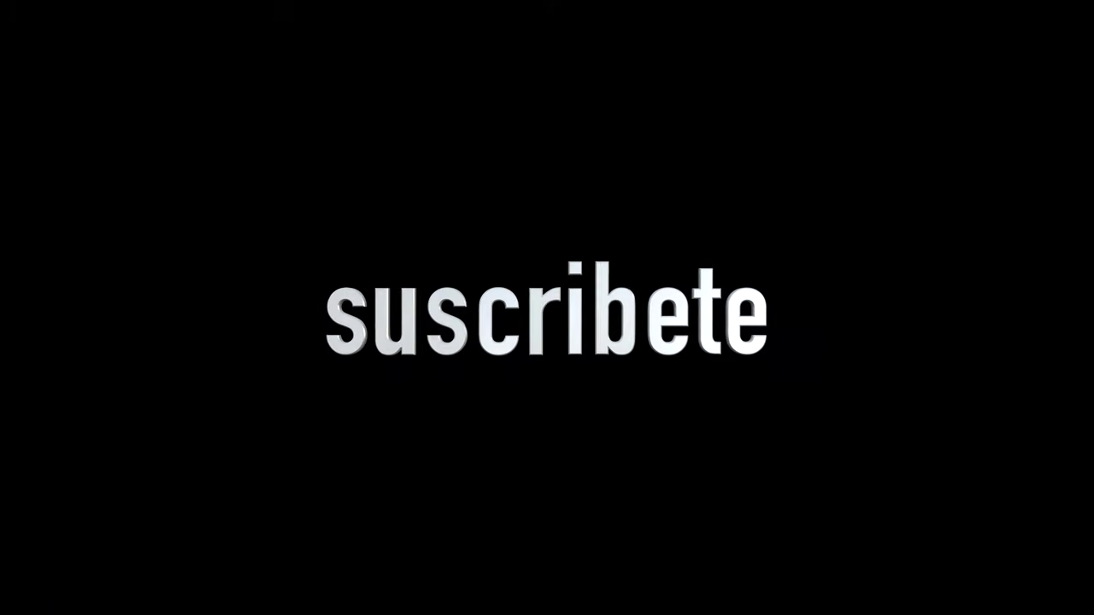